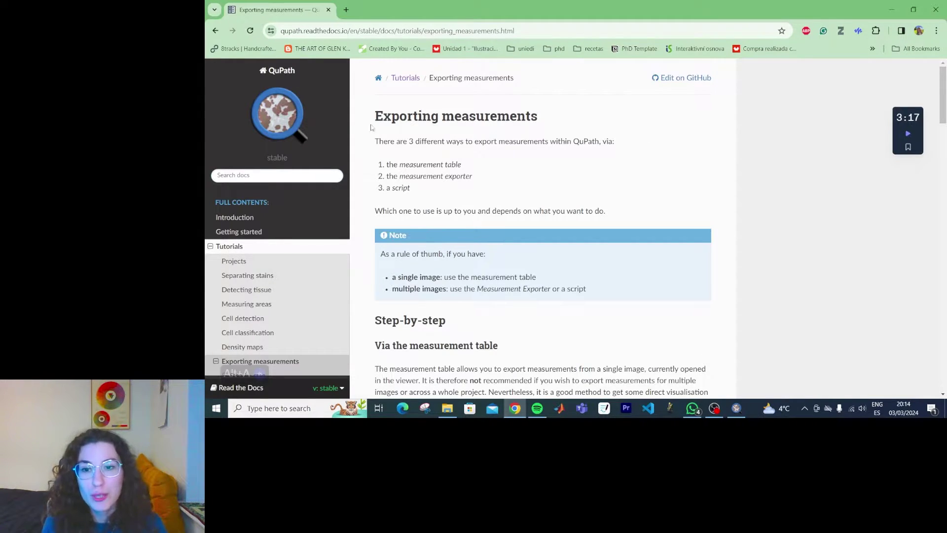
- Switch to QuPath and examine the classified cells inside the rectangular annotation of OS-2.ndpi
key(alt+Tab)
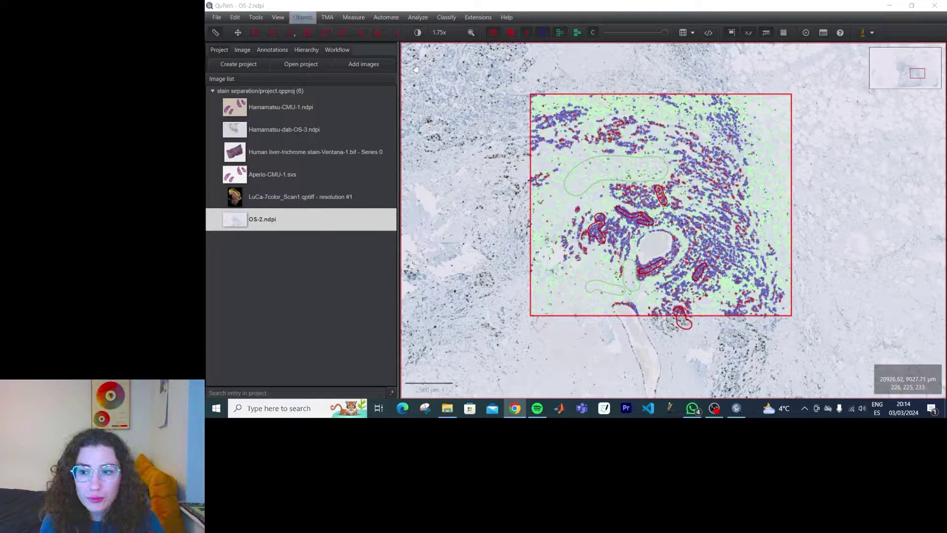
scroll(731, 154, down, 3)
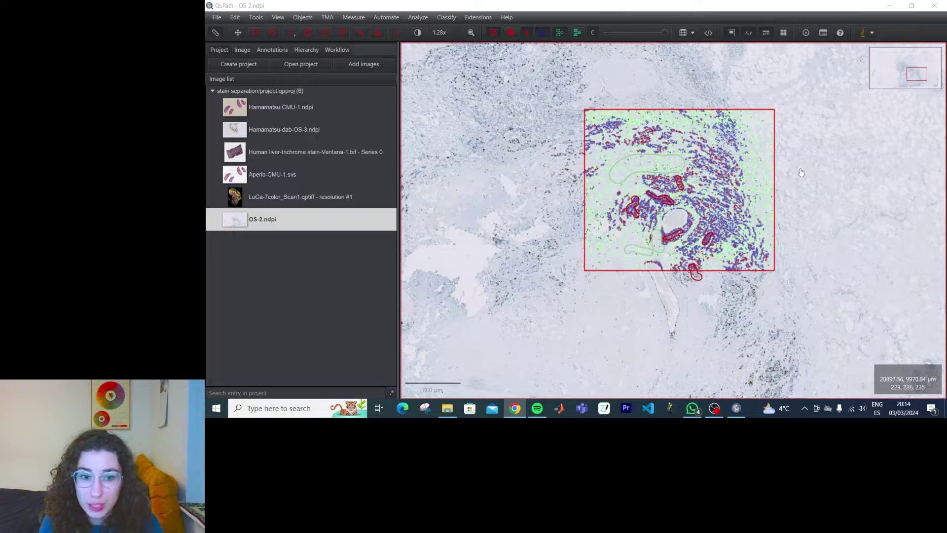
drag(798, 170, 765, 184)
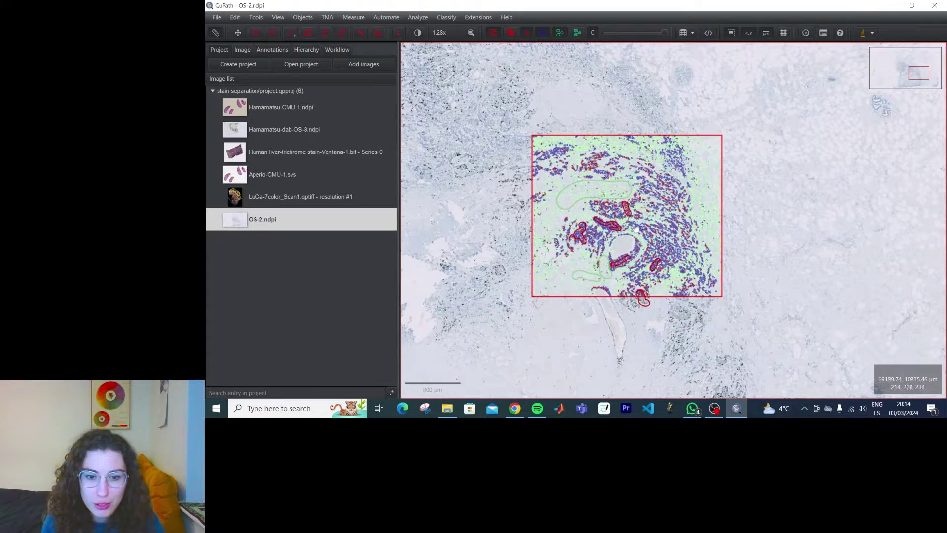
scroll(658, 259, up, 2)
scroll(780, 199, up, 2)
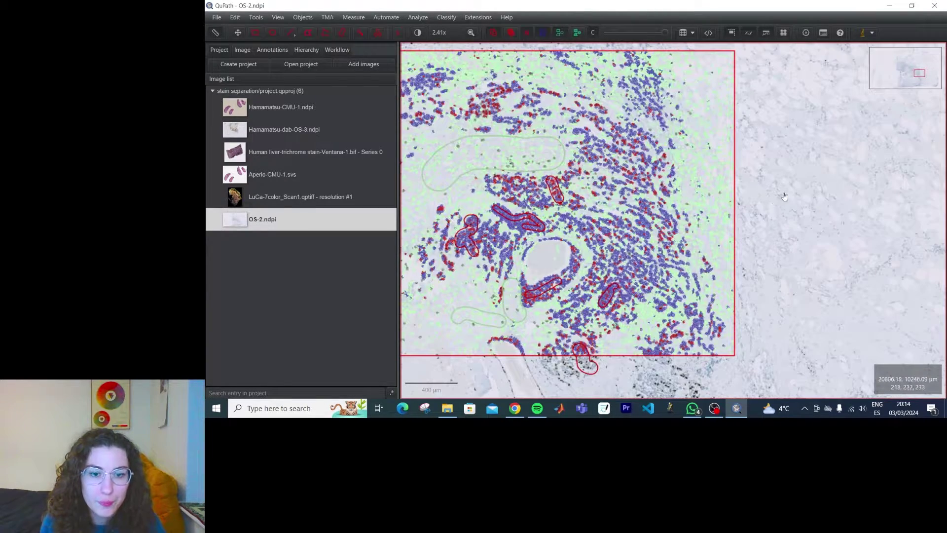
drag(785, 196, 863, 198)
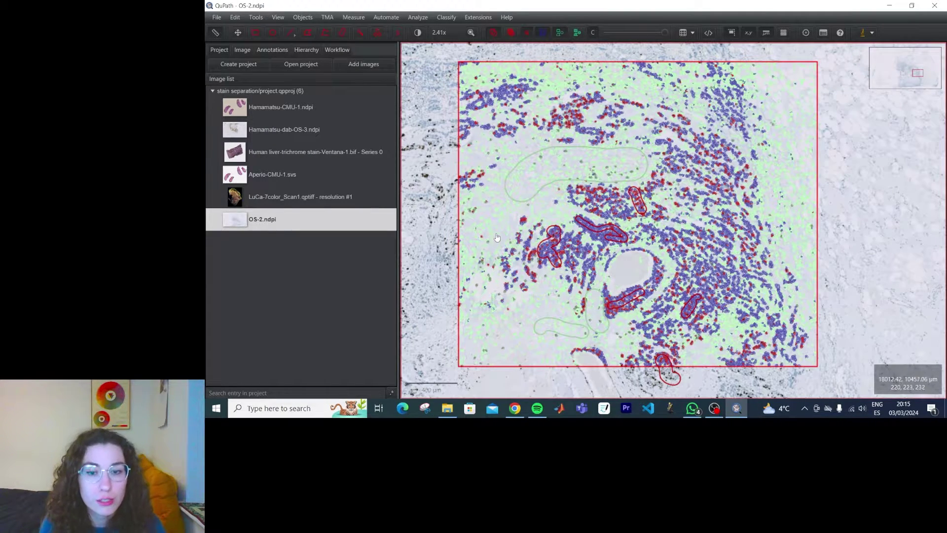
- Show the detection measurements table with its histograms and widen the table section to reveal more columns
click(693, 33)
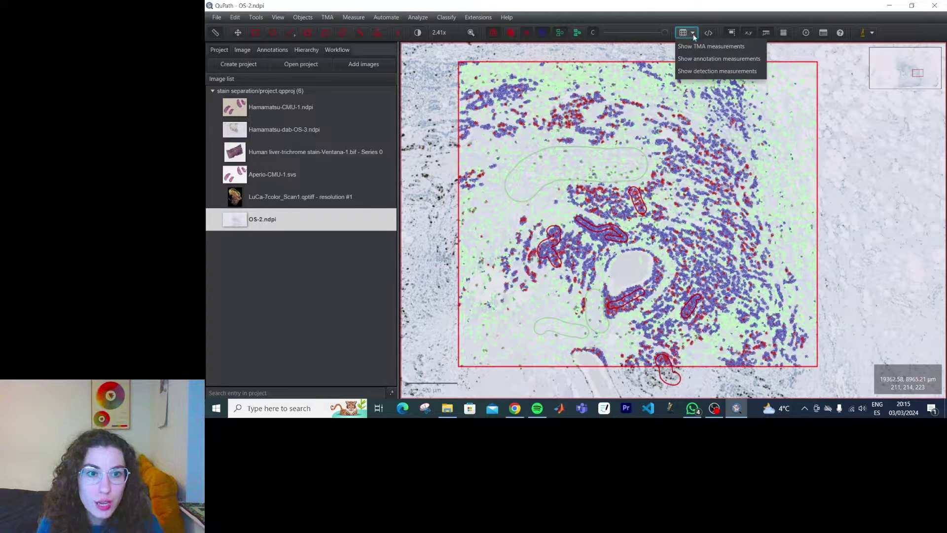
click(689, 72)
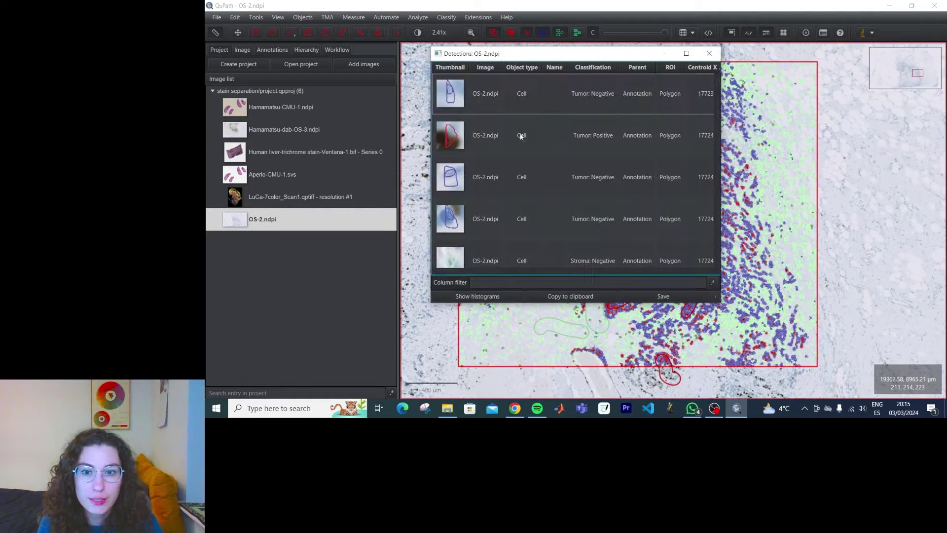
mouse_move(455, 271)
mouse_down()
mouse_move(502, 266)
mouse_move(455, 271)
mouse_up()
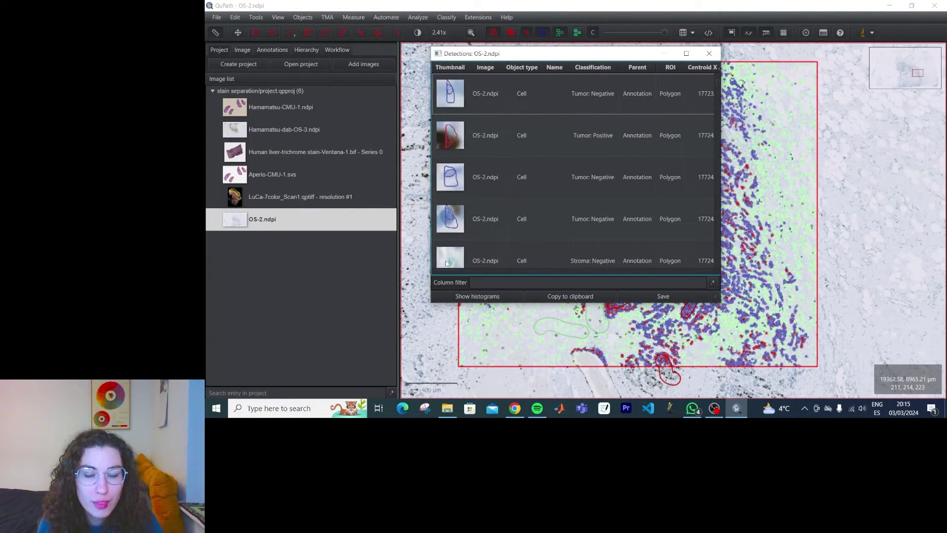
drag(587, 56, 574, 87)
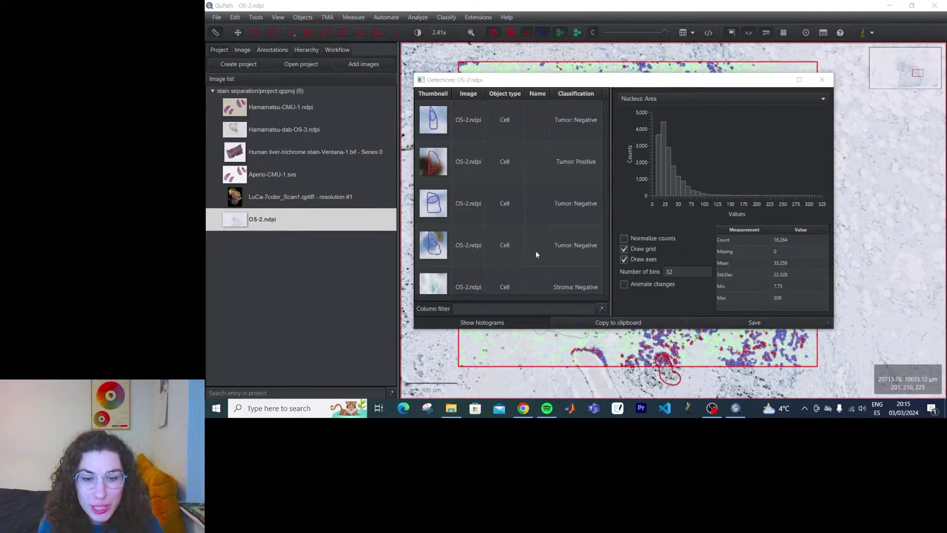
drag(613, 214, 677, 207)
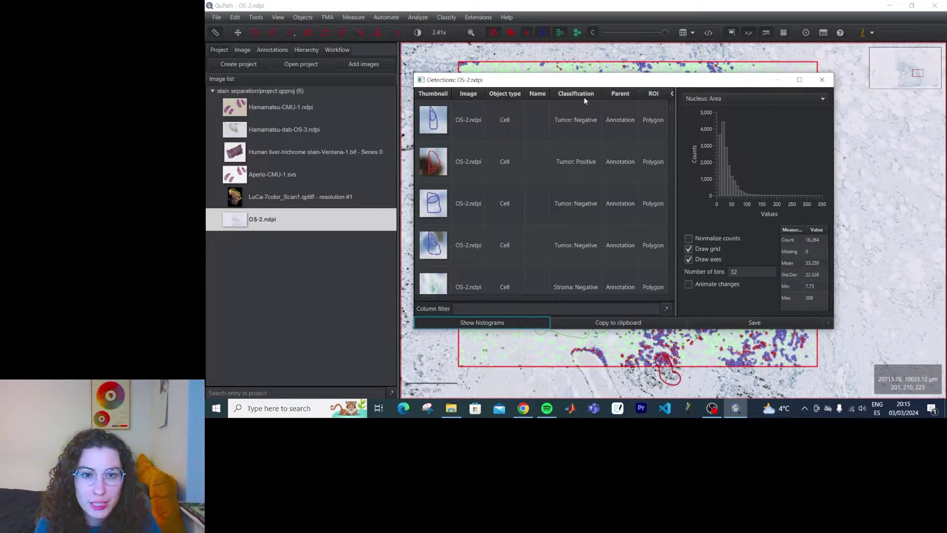
- Move and widen the detections window to fit more measurement columns beside the Nucleus: Area histogram
mouse_move(430, 298)
mouse_down()
mouse_move(577, 300)
mouse_move(412, 305)
mouse_up()
scroll(471, 197, down, 6)
scroll(527, 212, down, 3)
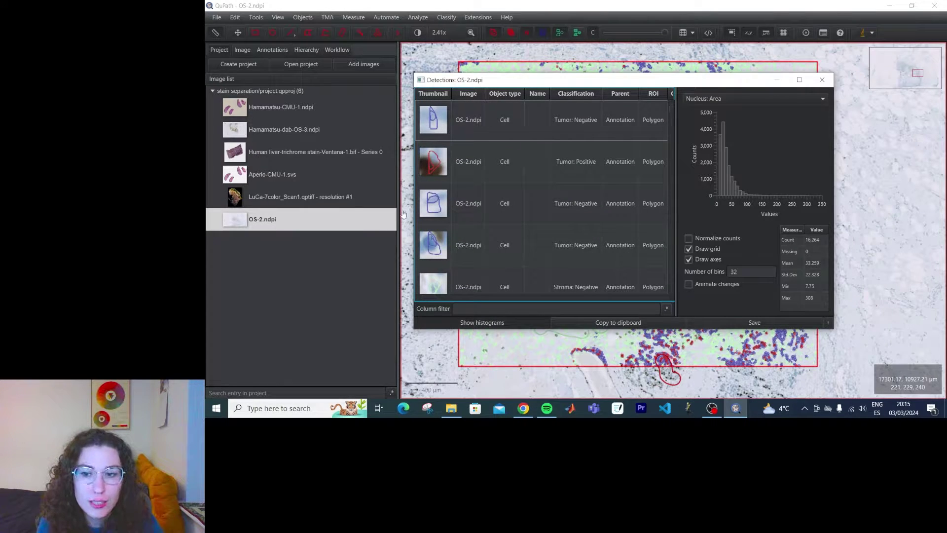
drag(414, 210, 354, 210)
drag(641, 84, 647, 70)
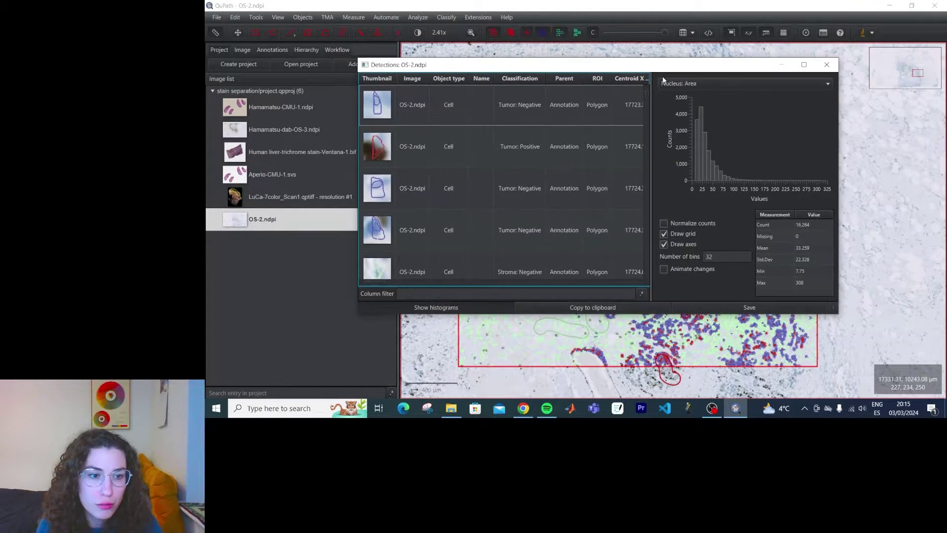
drag(838, 157, 921, 152)
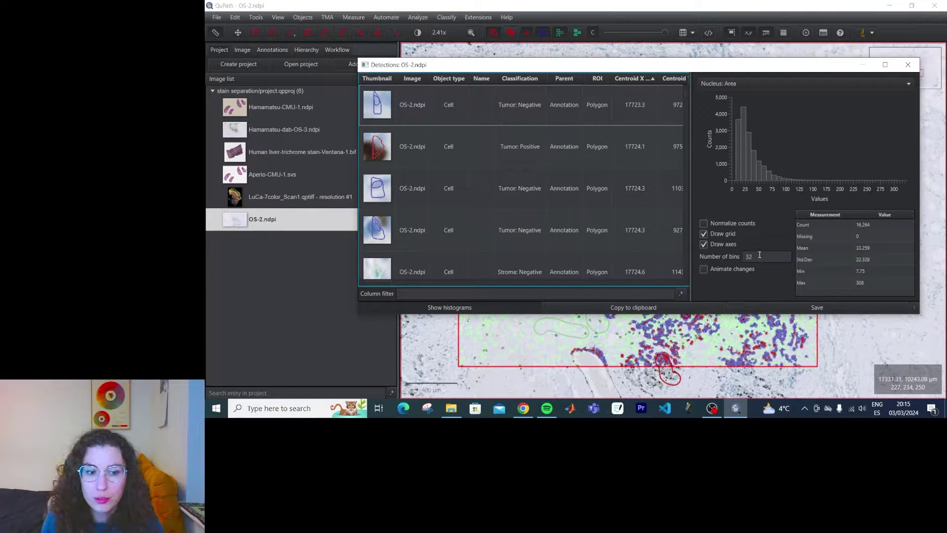
- Save the detection measurements as results03032024 in the QuPath Journey project folder "stain separation"
click(758, 308)
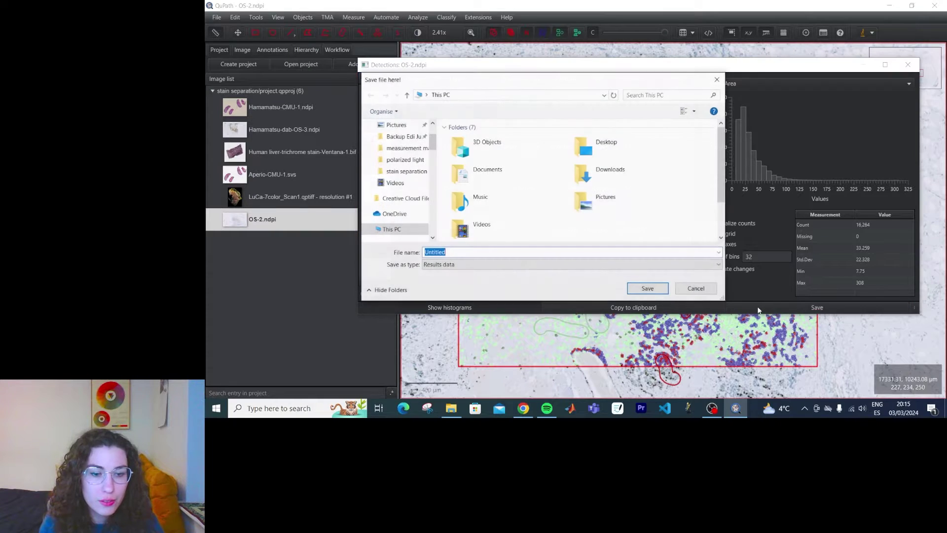
click(394, 144)
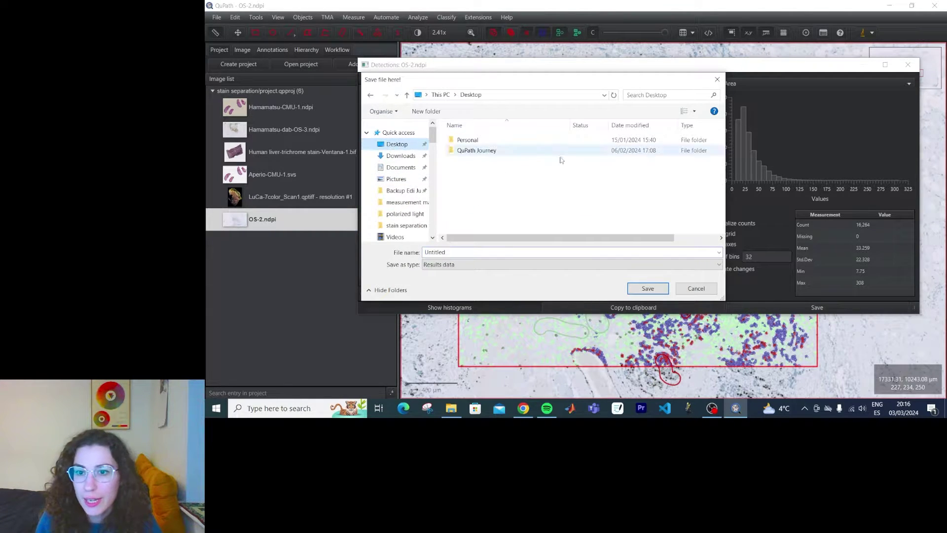
double_click(490, 153)
double_click(473, 152)
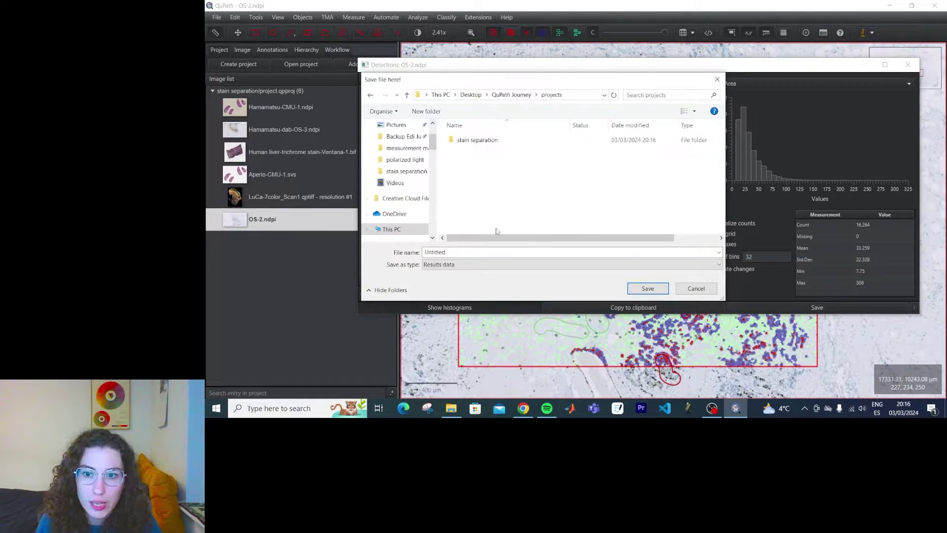
double_click(488, 142)
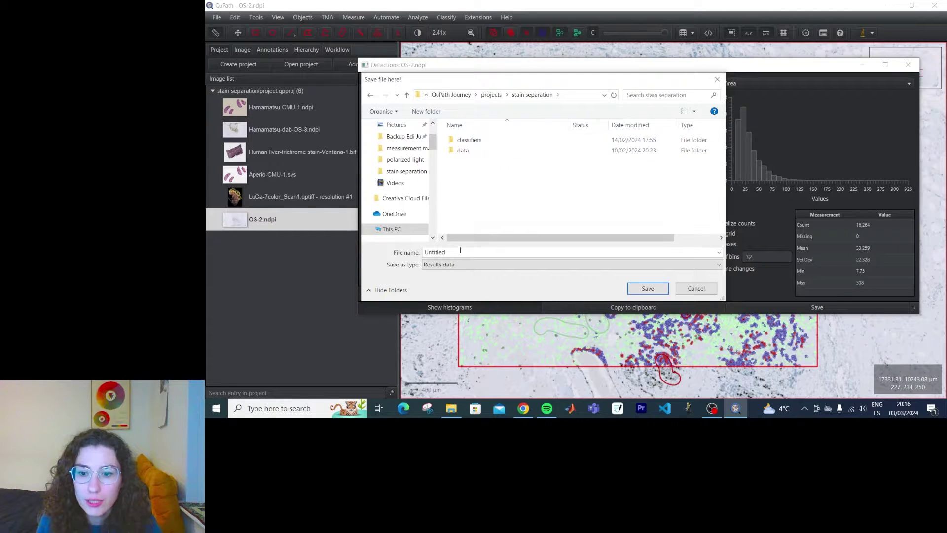
text(re)
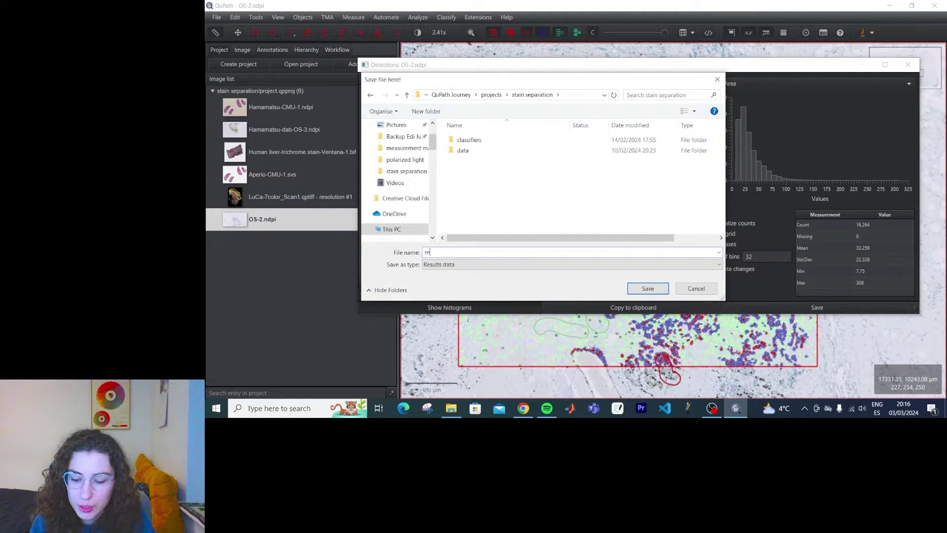
text(sults)
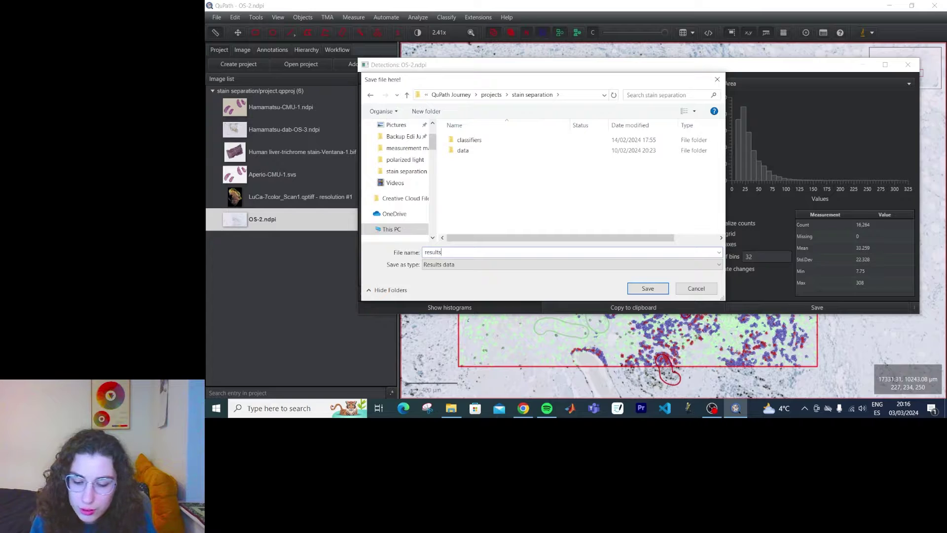
text(_detections)
key(Return)
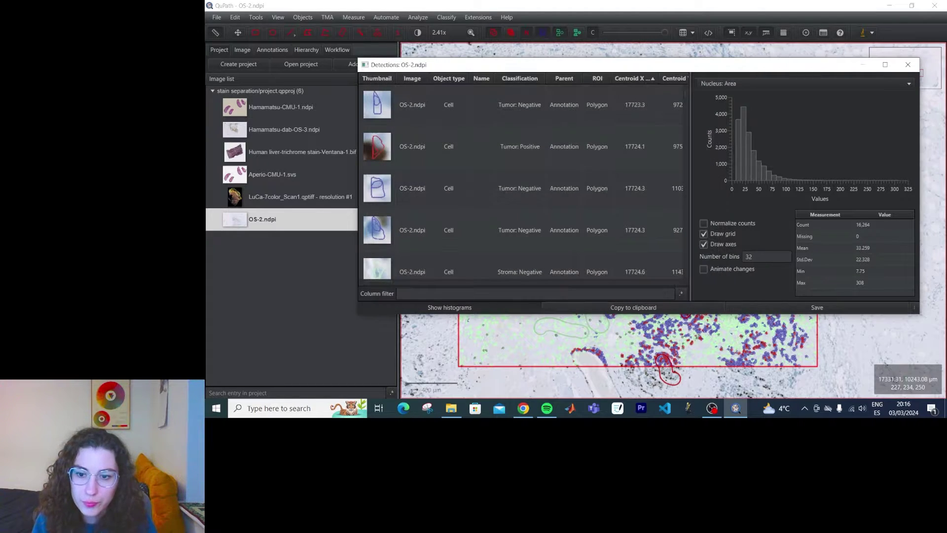
- Open the exported results03032024 text file, inspect its rows and columns, and close both the file and its folder
click(451, 408)
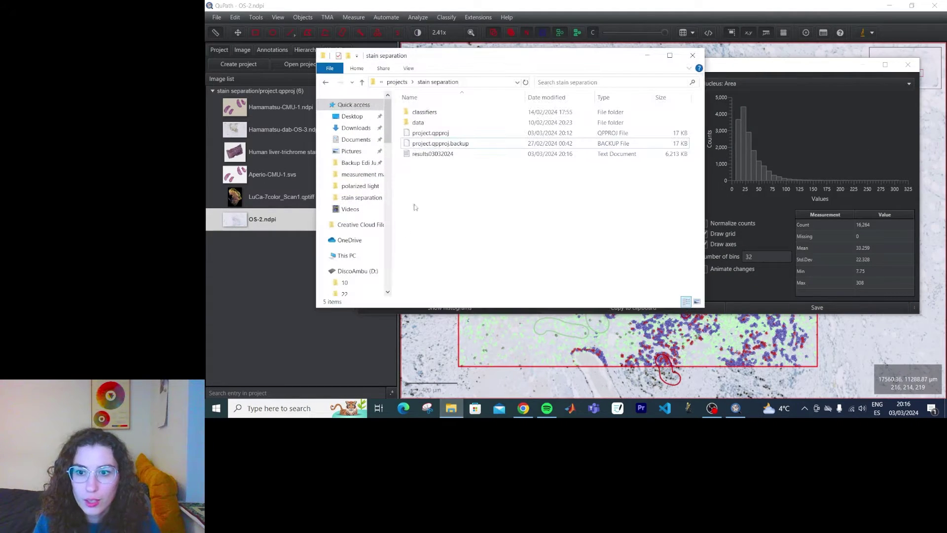
double_click(447, 154)
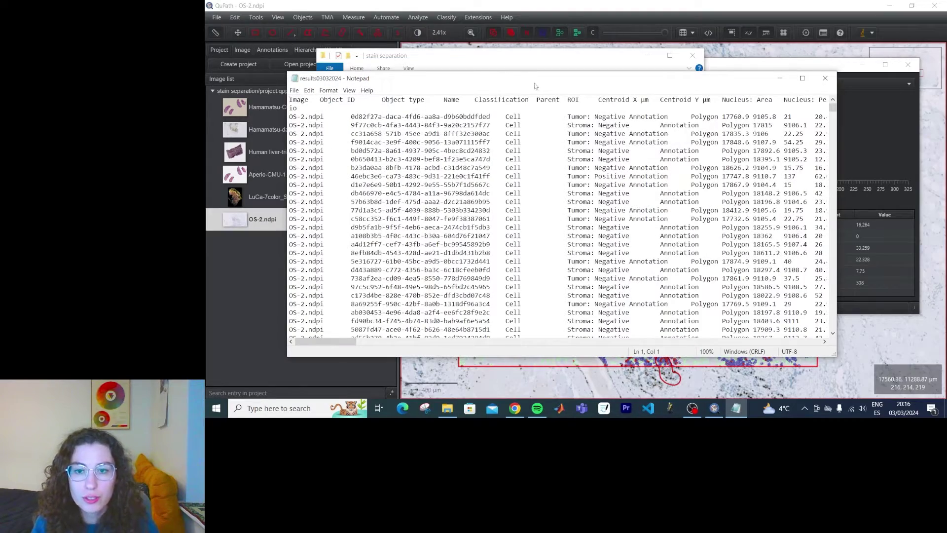
drag(535, 86, 539, 81)
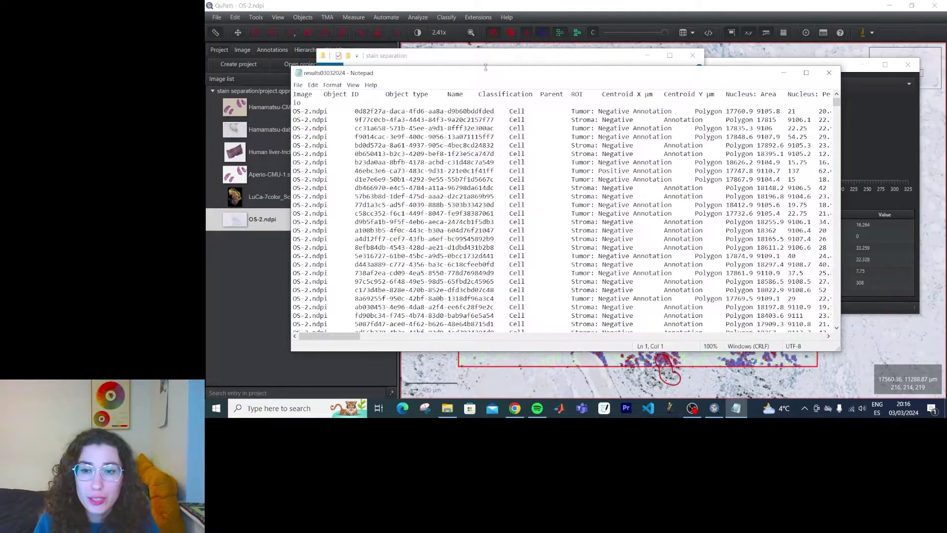
drag(336, 336, 533, 336)
drag(568, 329, 616, 333)
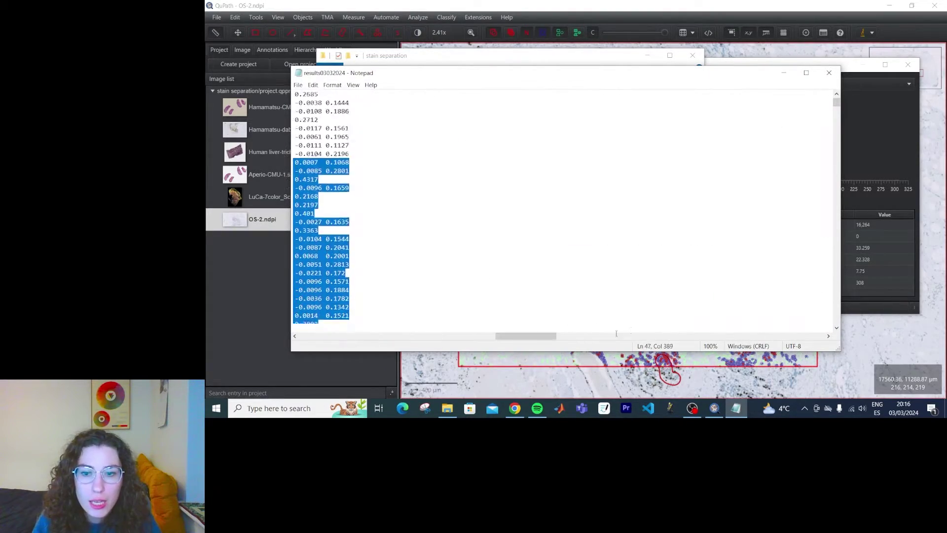
drag(526, 336, 330, 336)
click(479, 223)
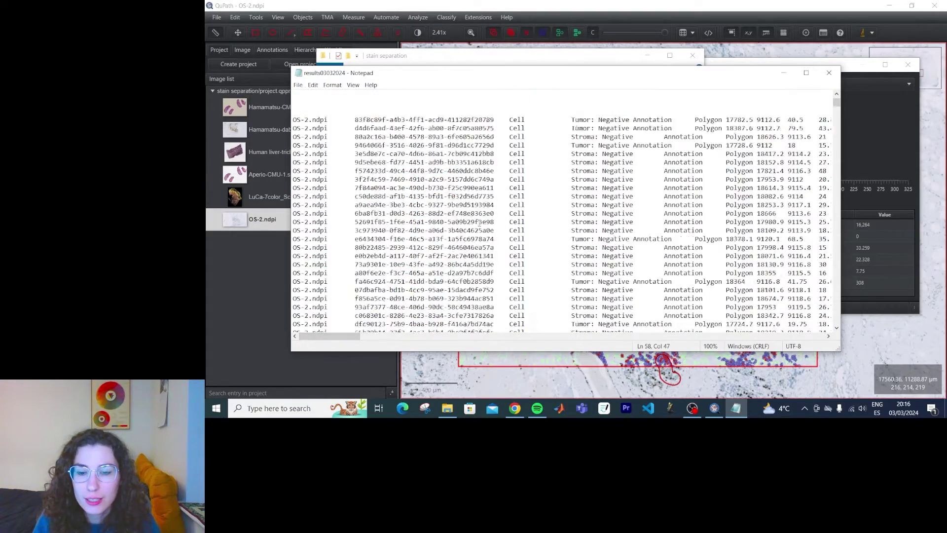
scroll(480, 223, up, 15)
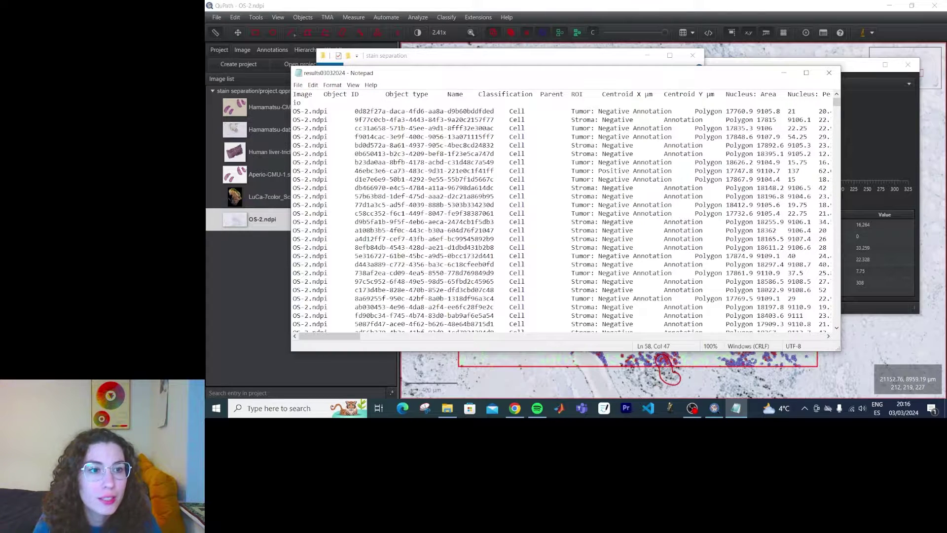
click(830, 73)
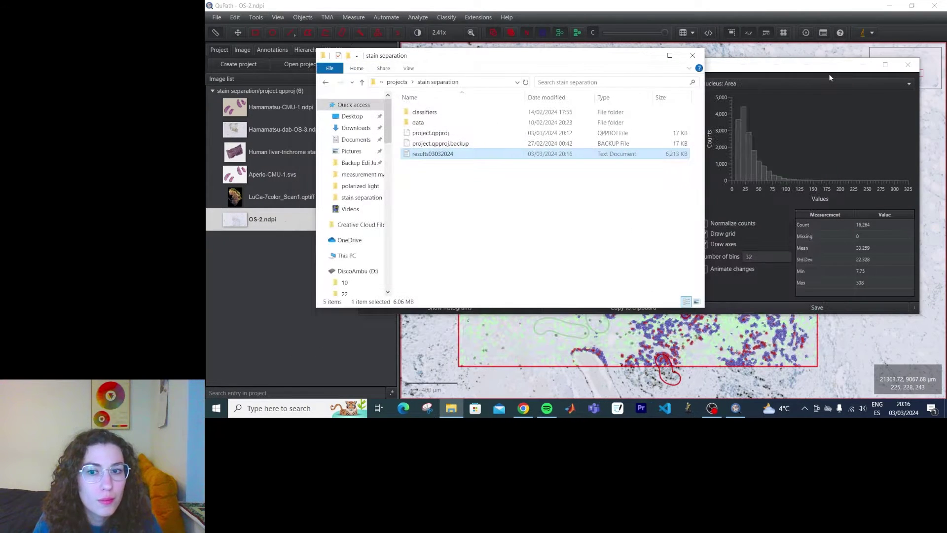
click(692, 56)
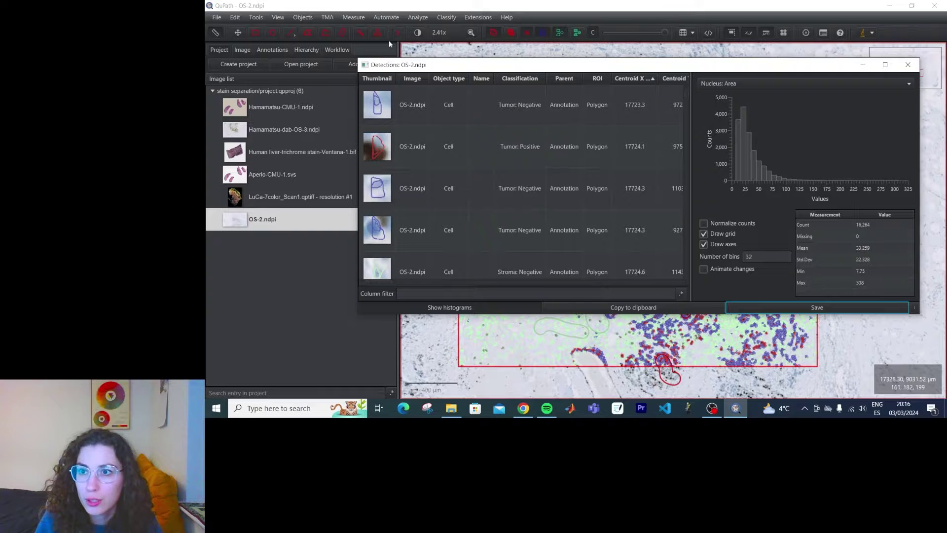
click(362, 19)
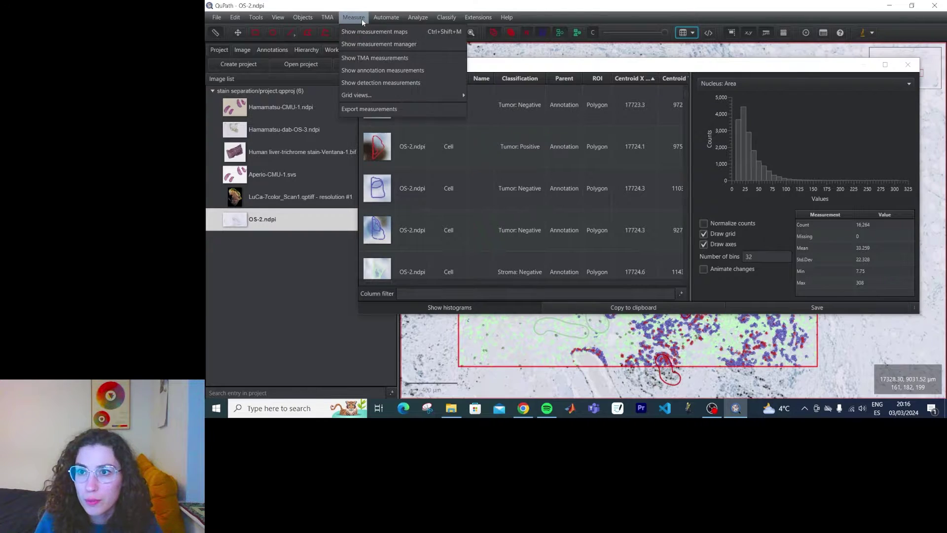
click(391, 109)
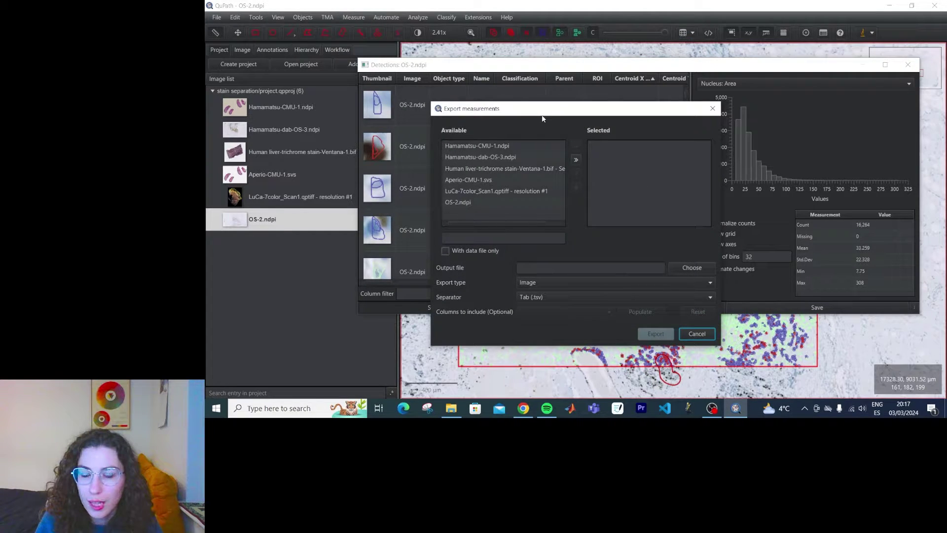
click(453, 203)
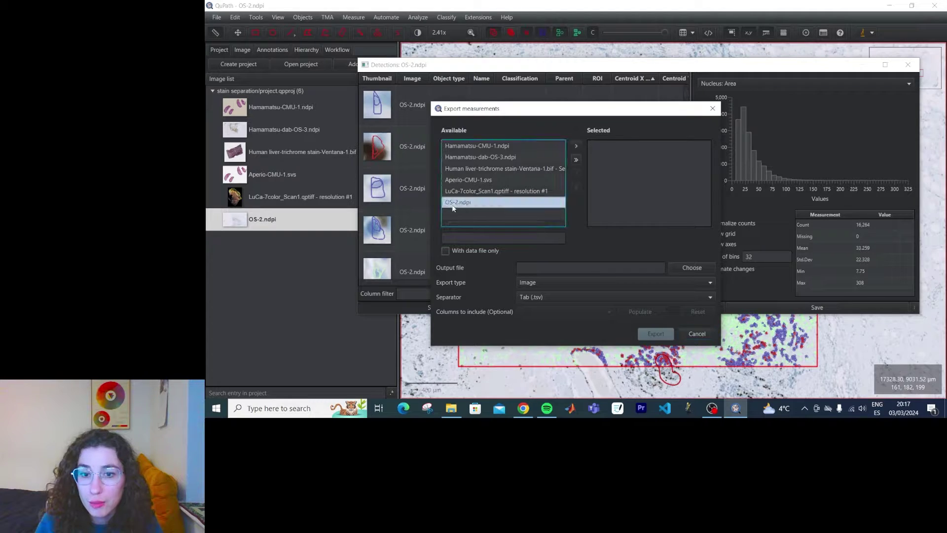
click(576, 146)
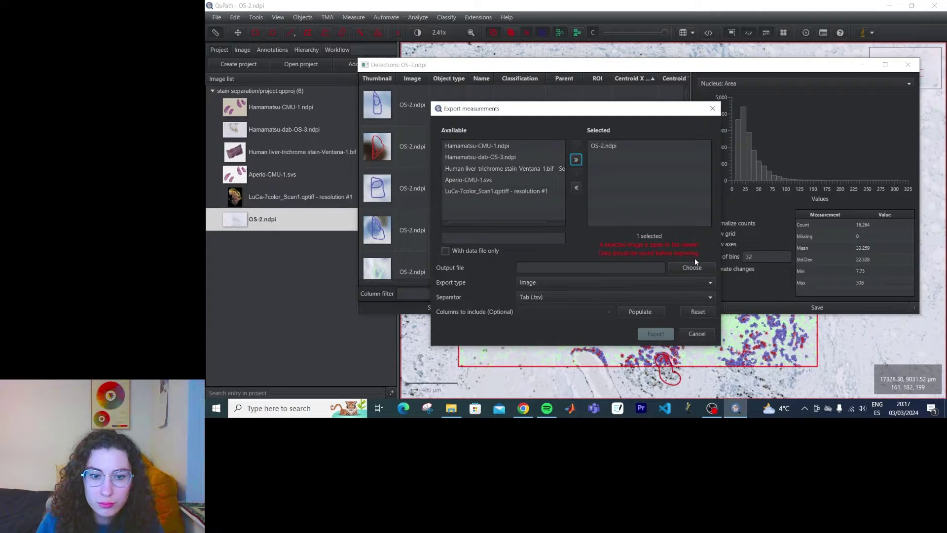
click(712, 108)
click(216, 18)
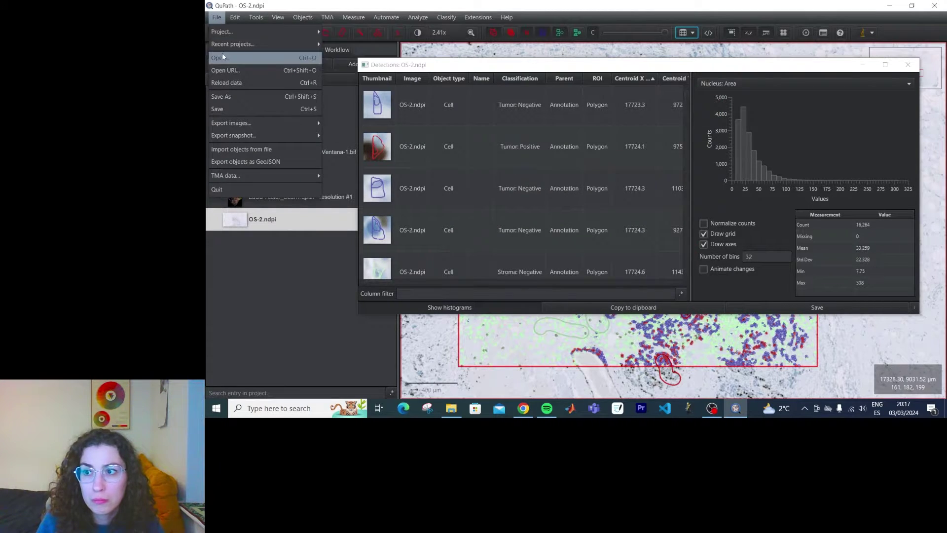
click(302, 263)
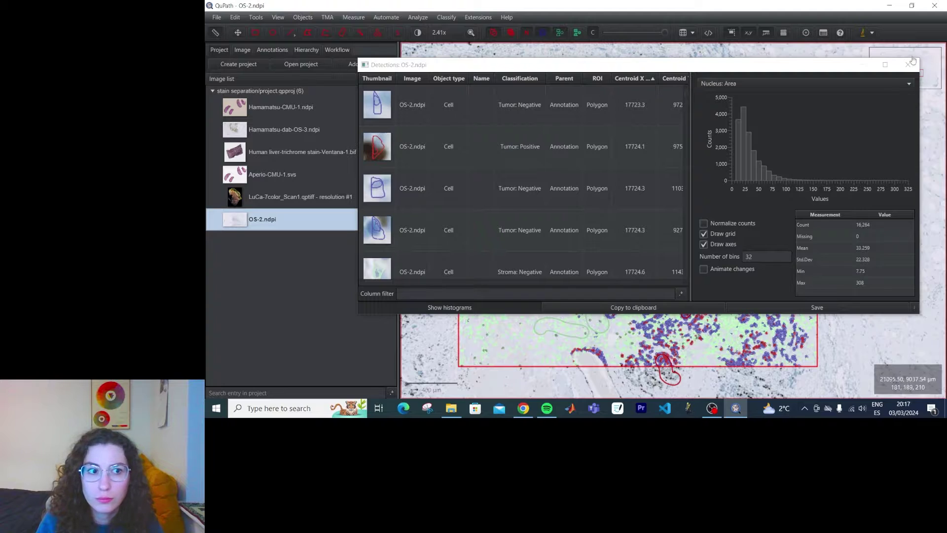
- Close the detections table, save the changes to OS-2.ndpi by switching to the LuCa-7color_Scan1 image, and reopen OS-2.ndpi
click(910, 63)
double_click(276, 197)
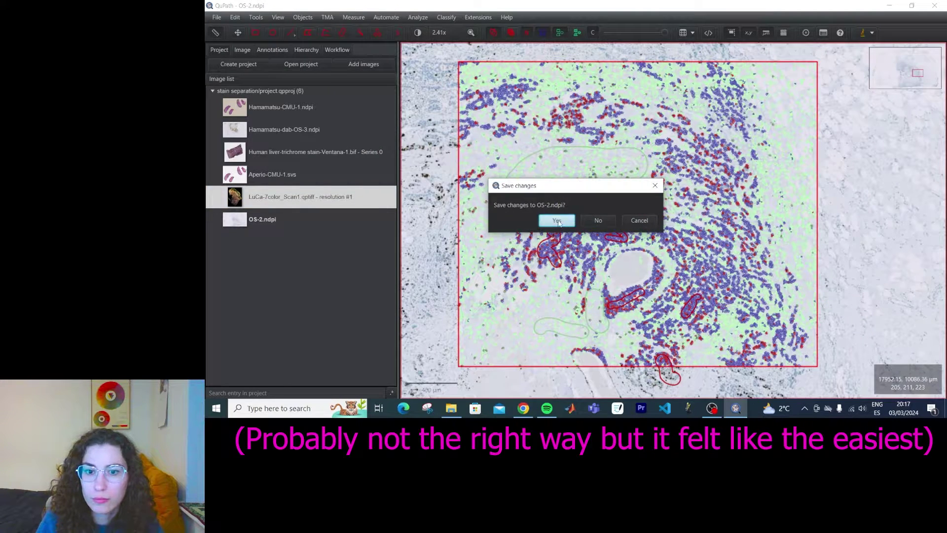
click(556, 221)
double_click(310, 220)
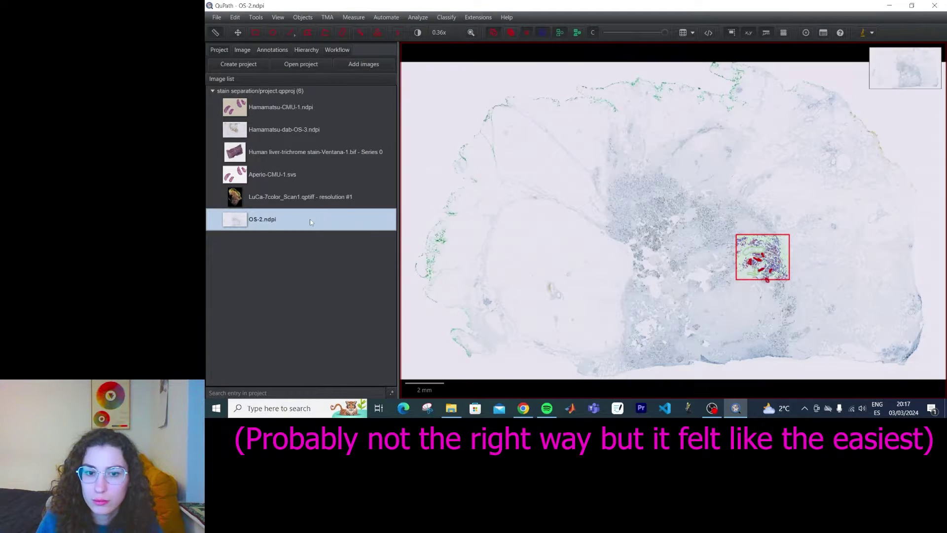
- Start a measurement export with OS-2.ndpi as the selected image and Comma (.csv) as the separator
click(353, 17)
click(364, 110)
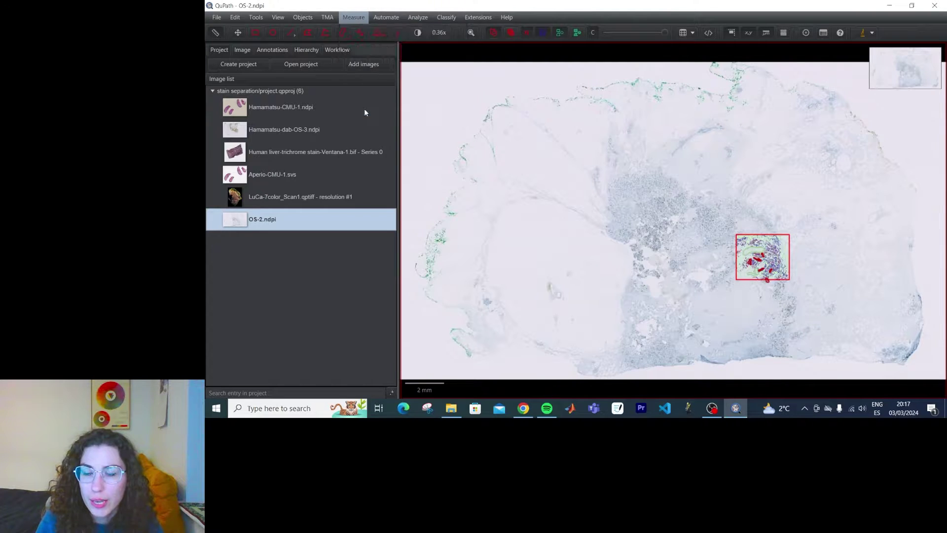
click(470, 203)
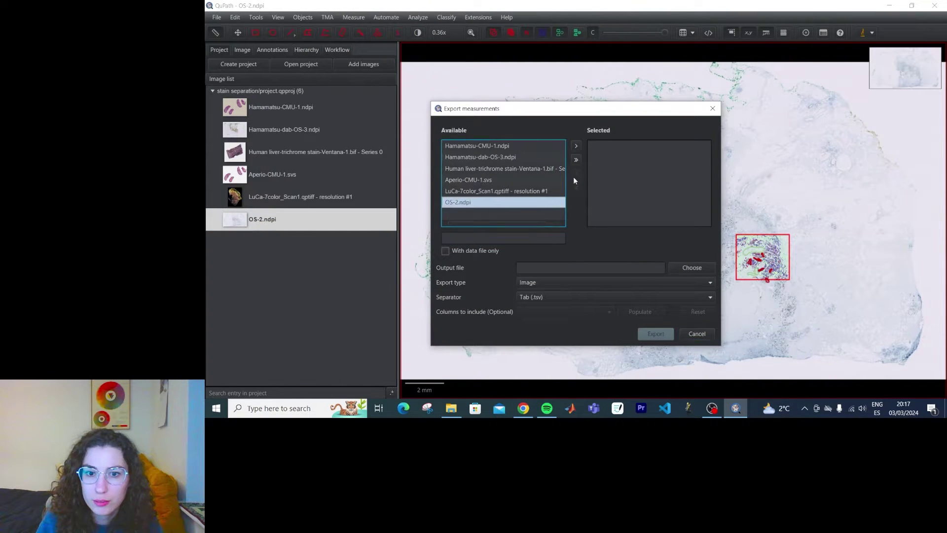
click(578, 147)
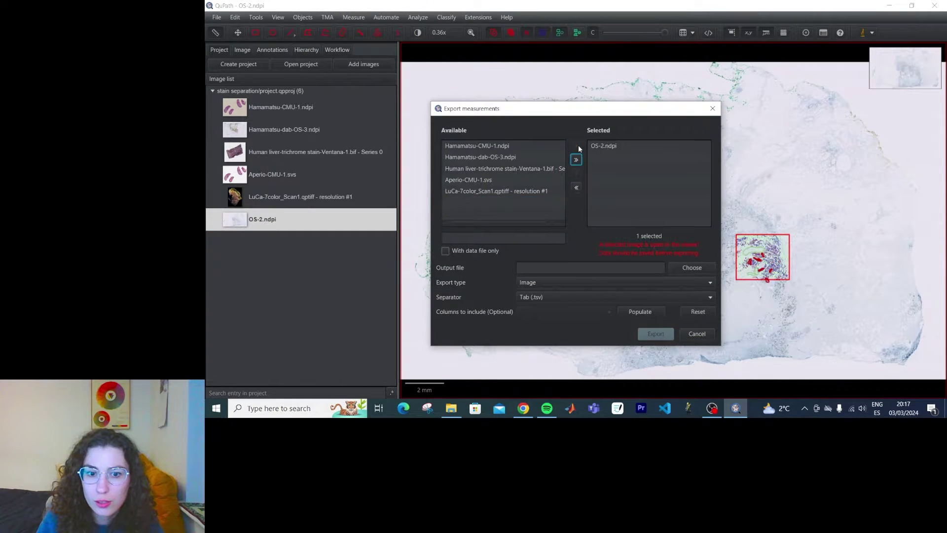
click(692, 268)
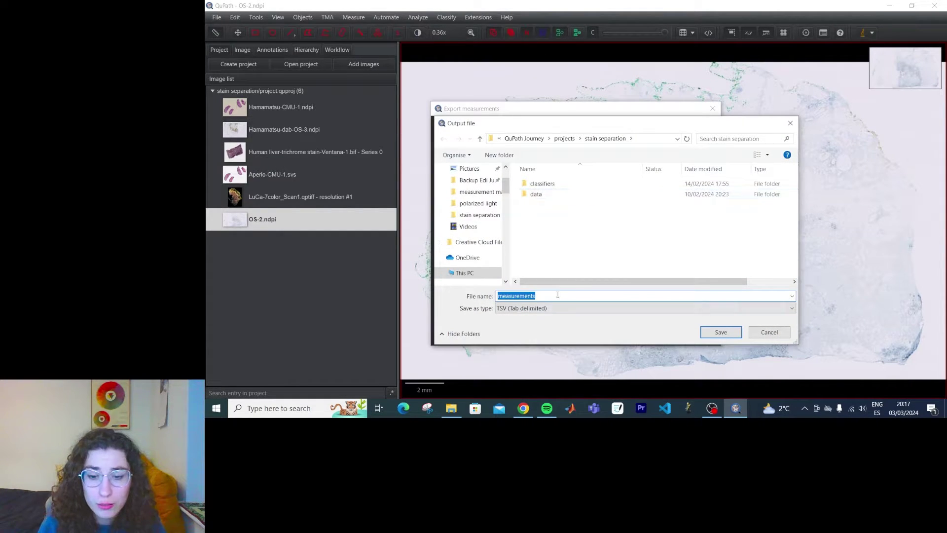
click(790, 123)
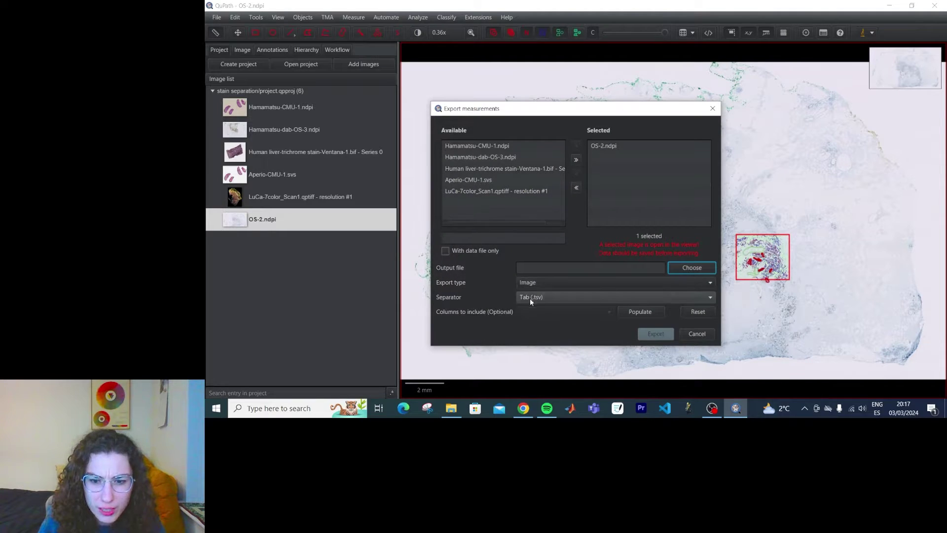
click(529, 298)
click(551, 327)
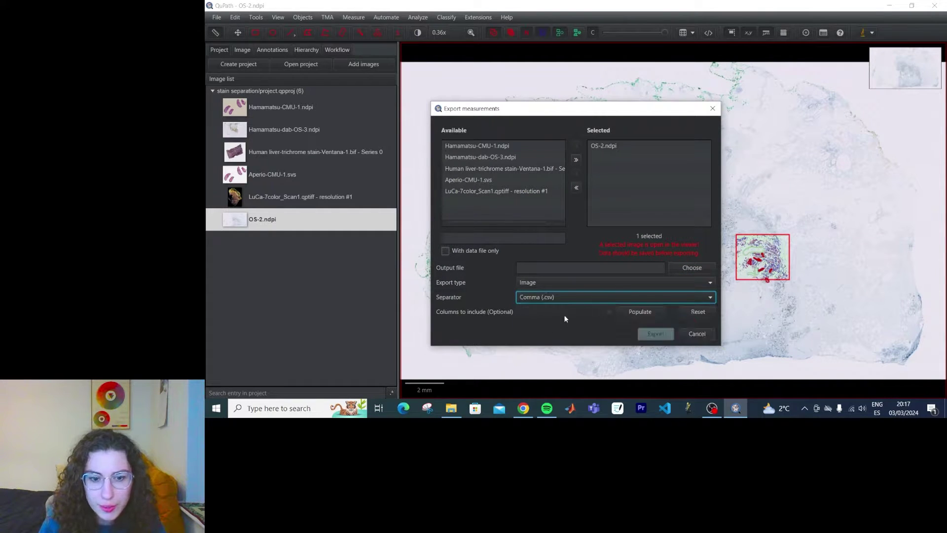
- Set the output file to measurements03032024 in the "stain separation" folder and export the image-level measurements
click(692, 269)
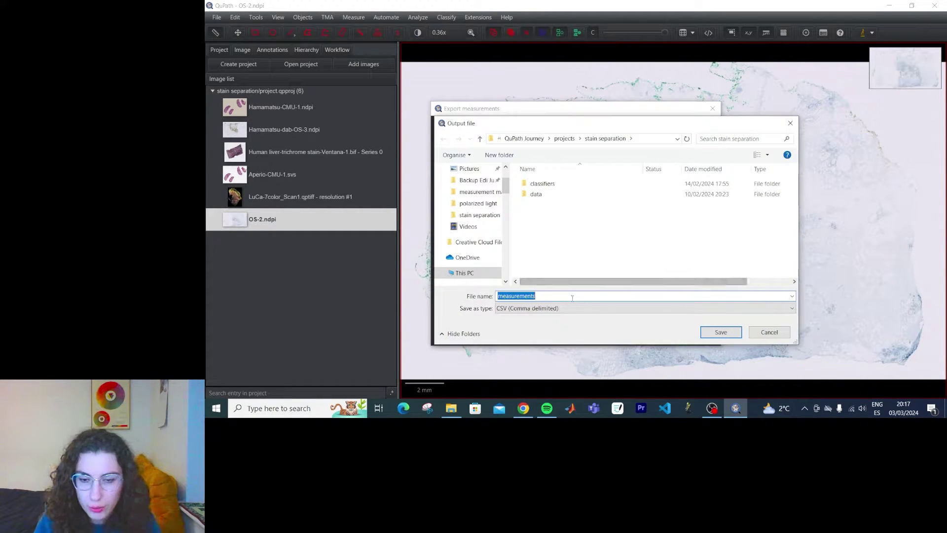
click(572, 298)
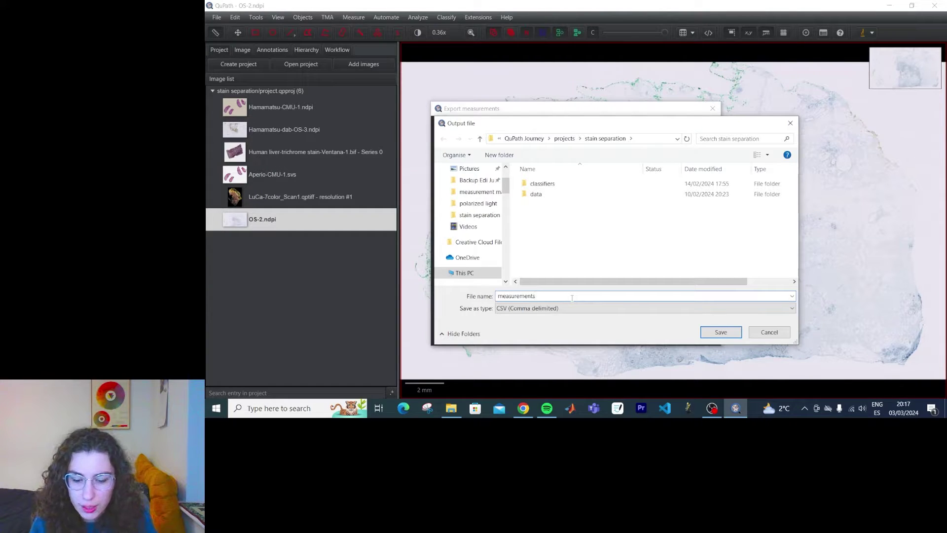
text(03032024)
key(Return)
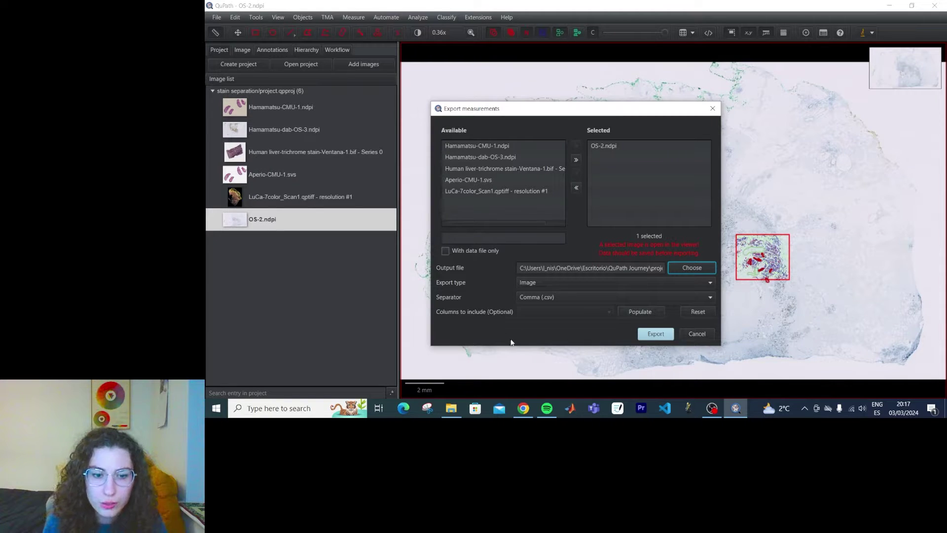
click(655, 334)
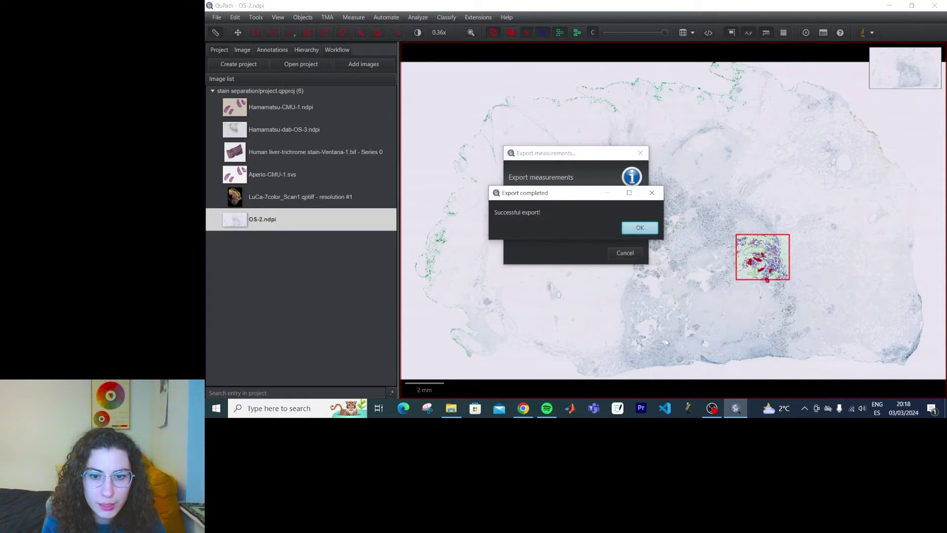
click(639, 228)
- Open the exported measurements03032024 file in Excel, examine its columns, then close it and put the folder window away
click(449, 409)
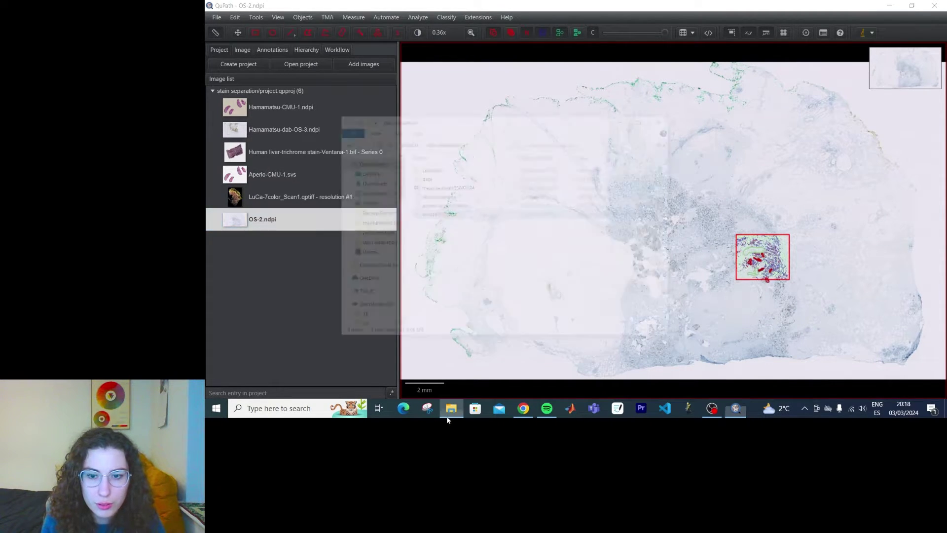
double_click(448, 132)
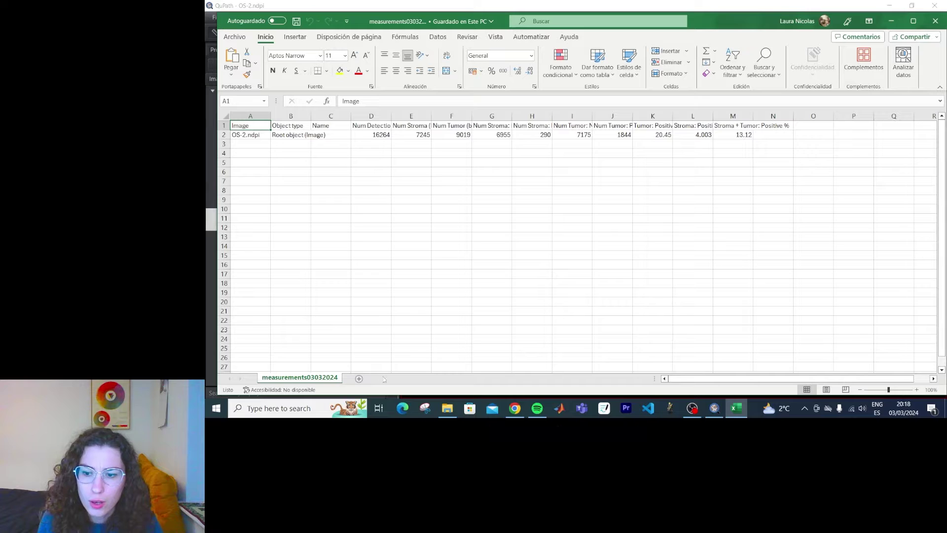
mouse_move(730, 382)
mouse_down()
mouse_move(743, 382)
mouse_move(722, 383)
mouse_up()
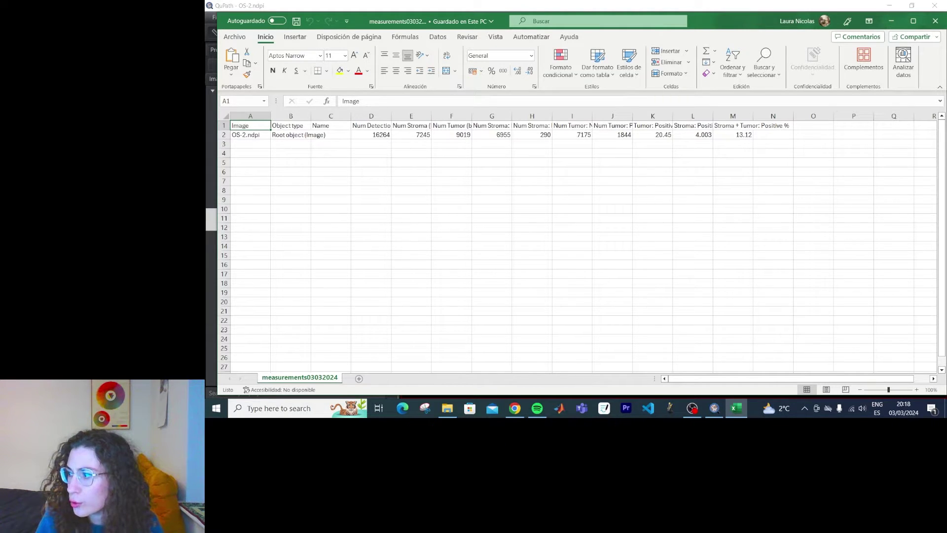
click(943, 20)
click(648, 55)
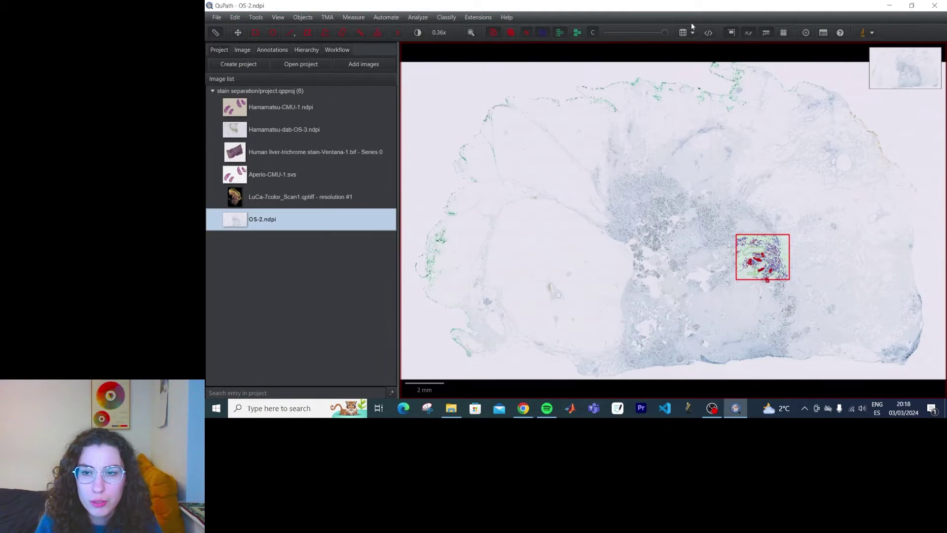
- Select the large rectangular annotation and start another measurement export for OS-2.ndpi with the Comma (.csv) separator
click(272, 49)
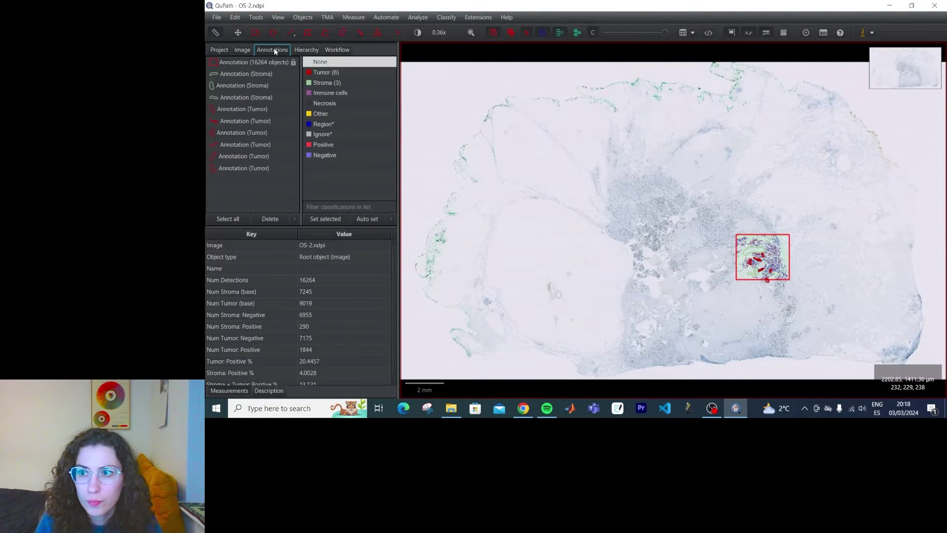
click(237, 63)
click(359, 16)
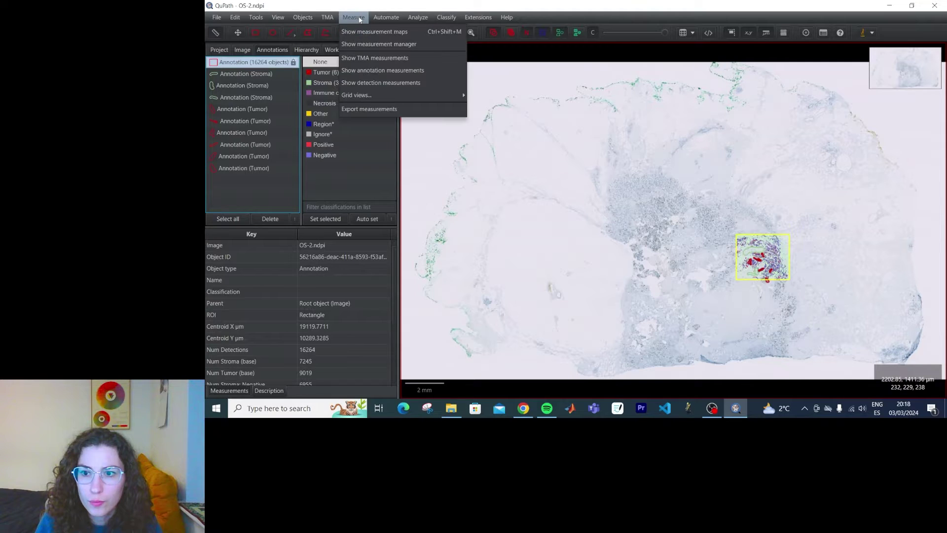
click(417, 109)
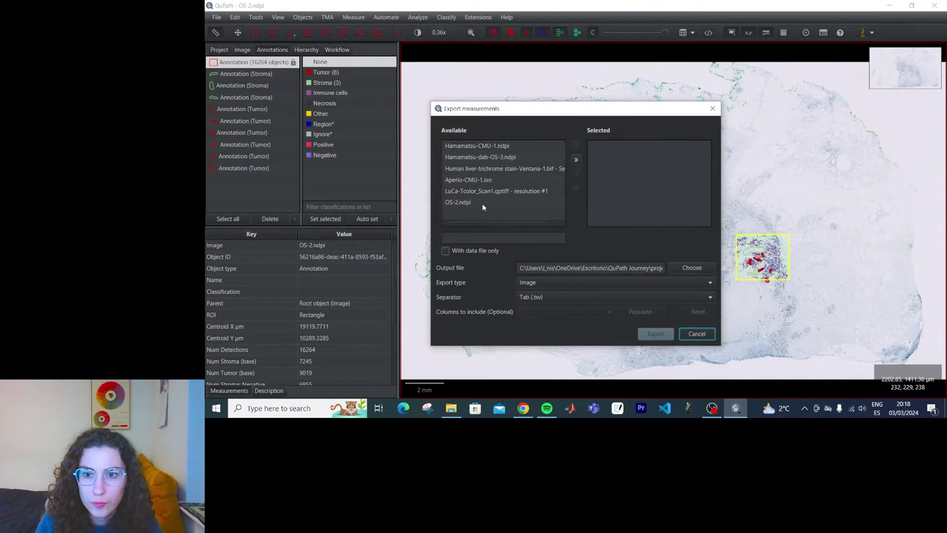
click(458, 202)
click(575, 160)
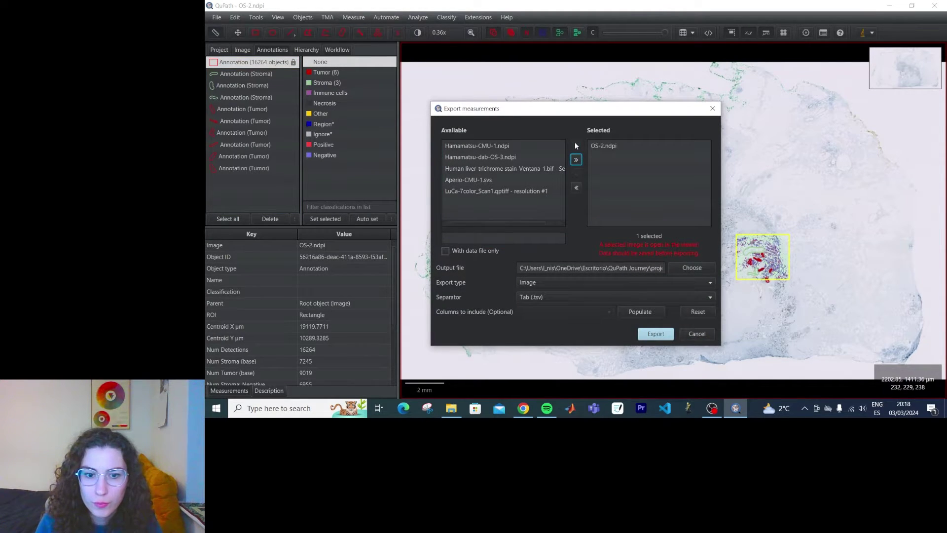
click(537, 295)
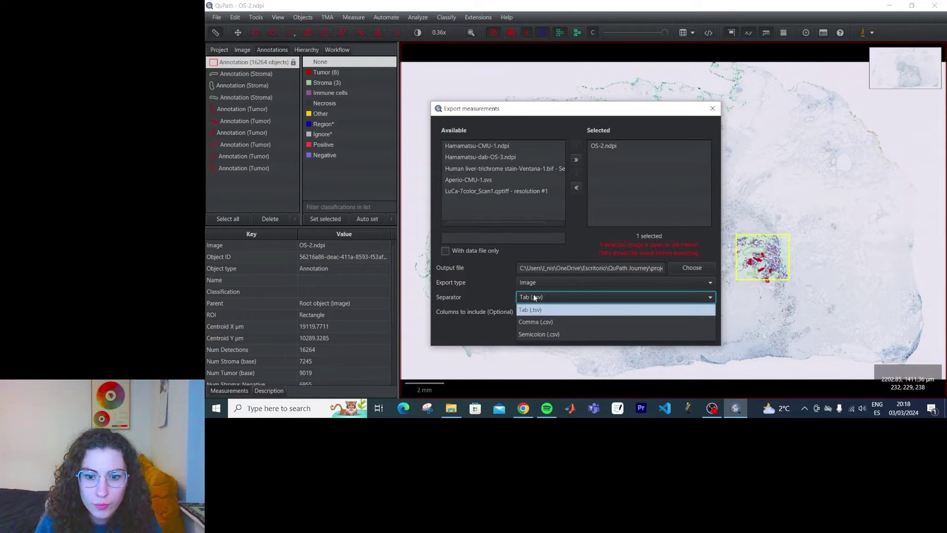
click(545, 324)
- Set the export's output file to measurements03032024_v2 in the "stain separation" folder
click(653, 269)
triple_click(653, 269)
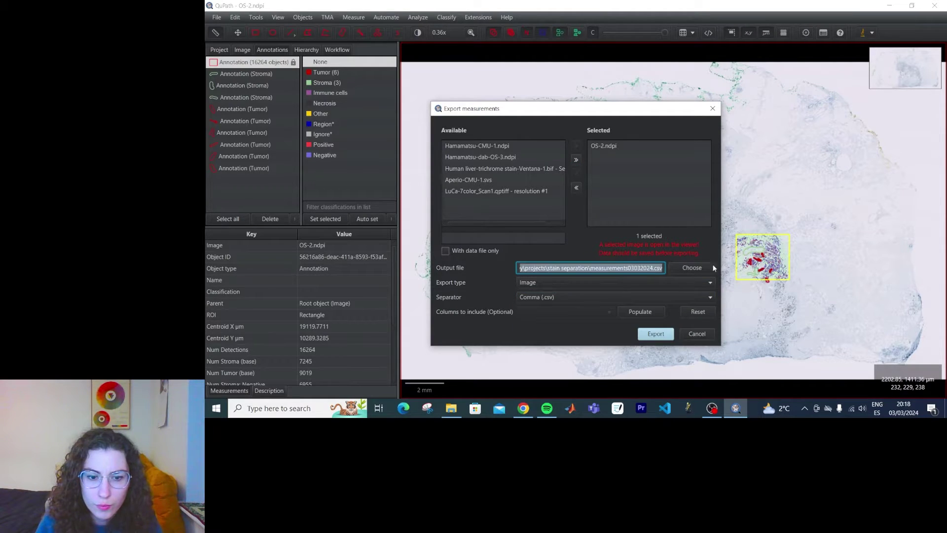
click(653, 269)
click(693, 268)
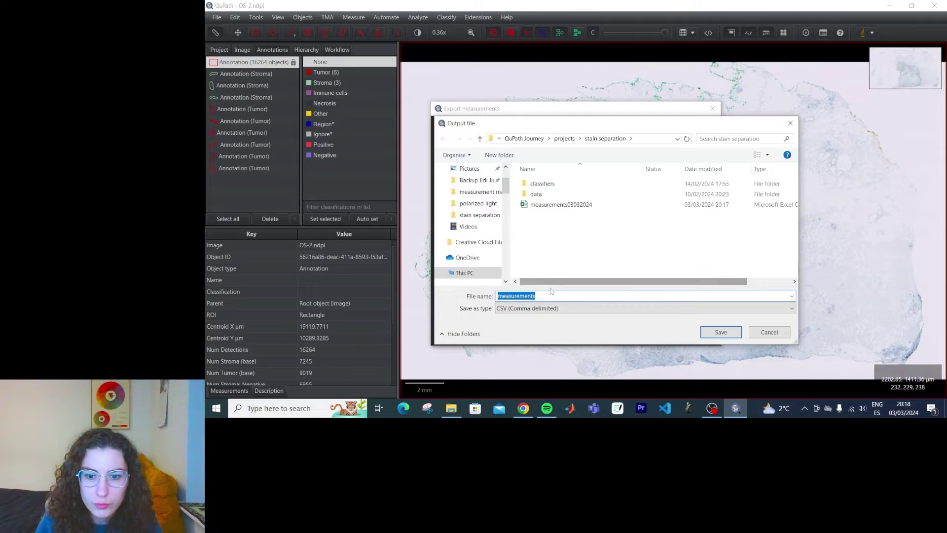
click(587, 193)
click(591, 204)
double_click(566, 296)
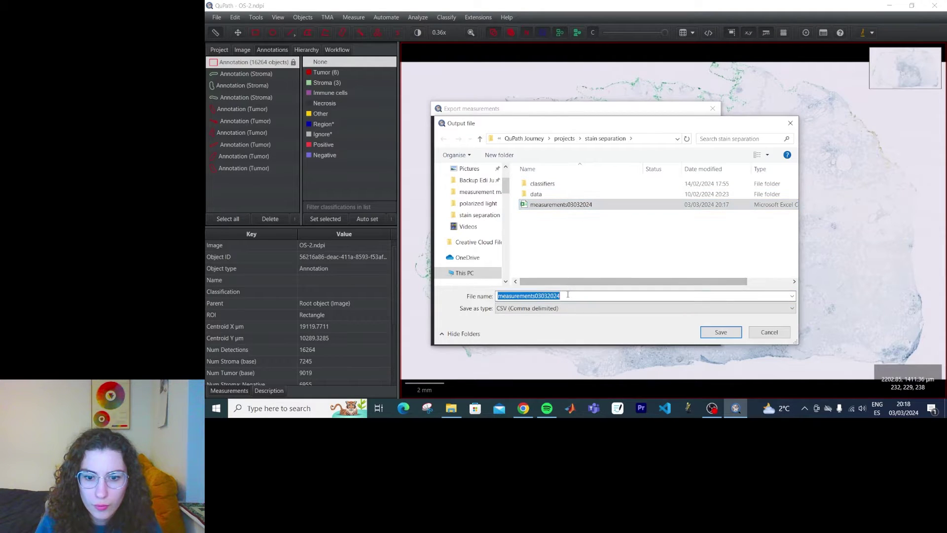
click(567, 296)
text(_v2)
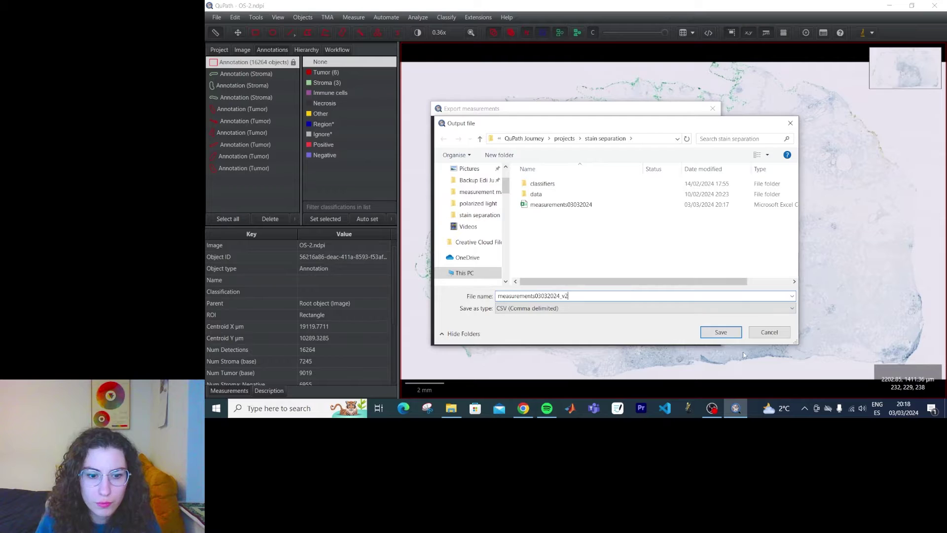
click(725, 332)
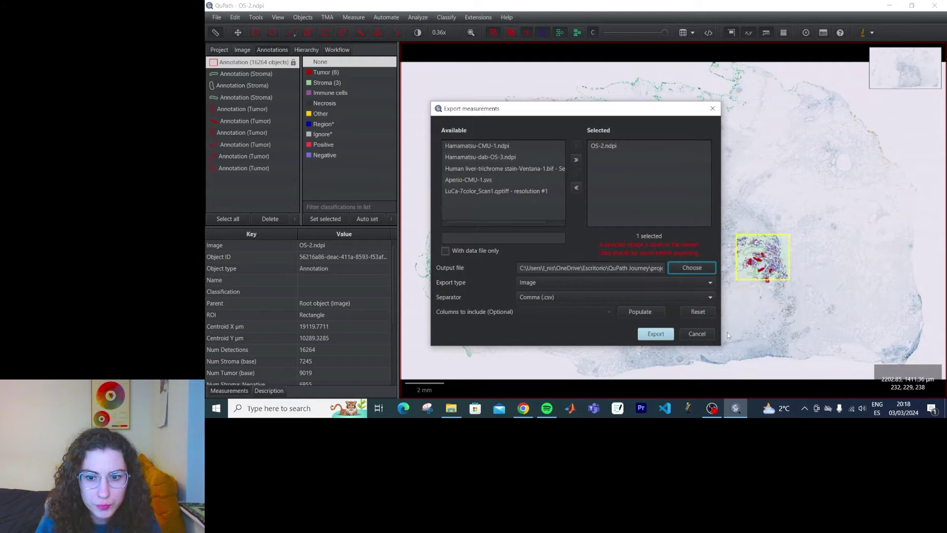
- Set the export type to Detections and export the measurements
click(617, 281)
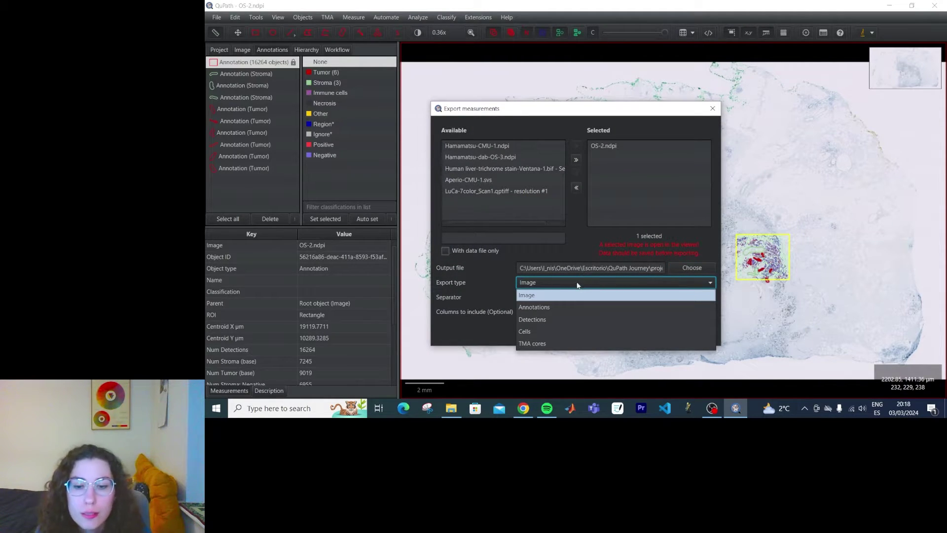
click(531, 320)
click(655, 333)
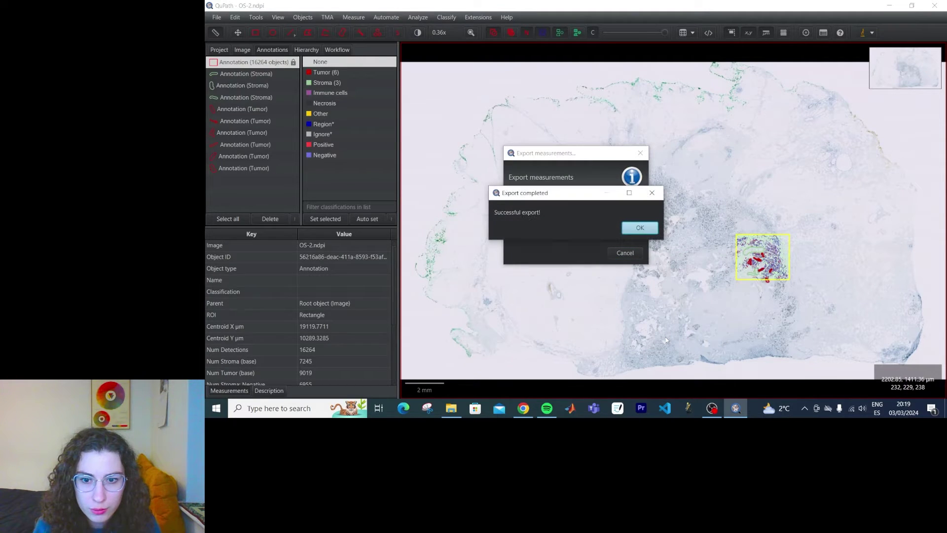
click(641, 227)
- Open the exported measurements03032024_v2 file in Excel and examine its per-cell rows and measurement columns
click(454, 413)
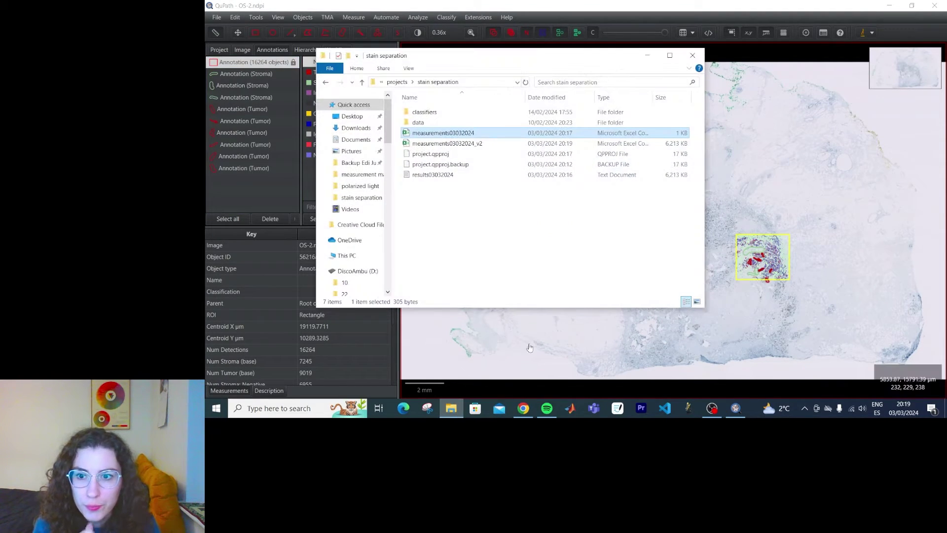
double_click(499, 144)
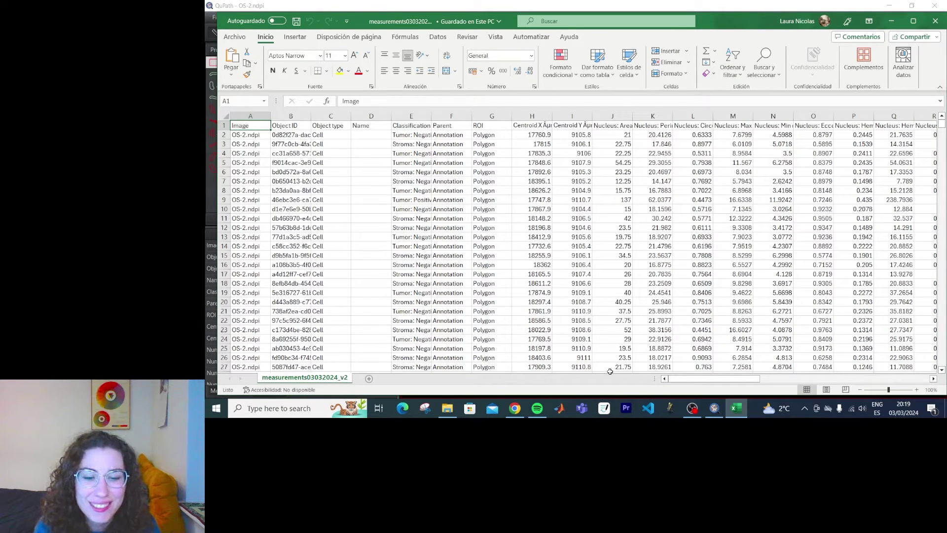
mouse_move(696, 383)
mouse_down()
mouse_move(877, 378)
mouse_move(681, 379)
mouse_up()
scroll(612, 271, down, 2)
scroll(612, 271, down, 20)
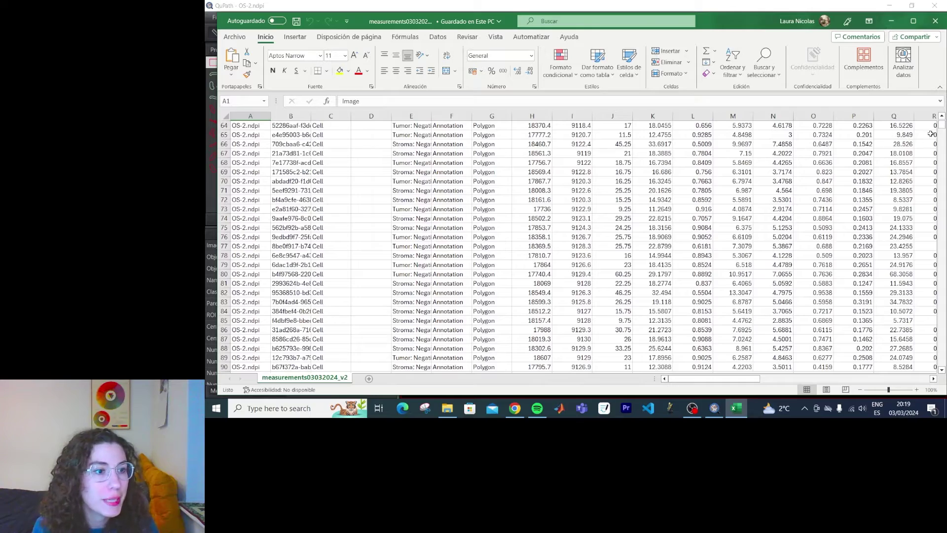
scroll(944, 126, up, 20)
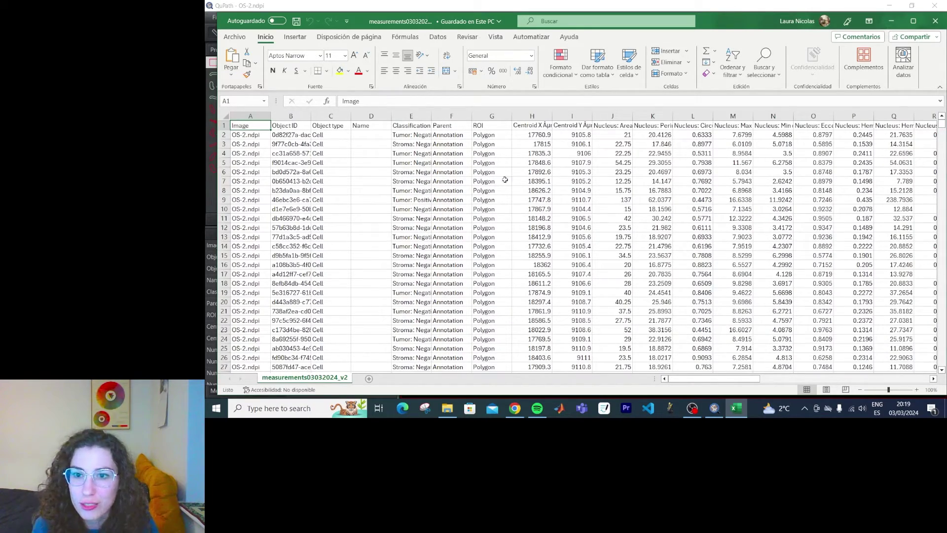
- Widen the Classification column to read its full entries, then minimize the spreadsheet and the folder window
drag(431, 114, 468, 113)
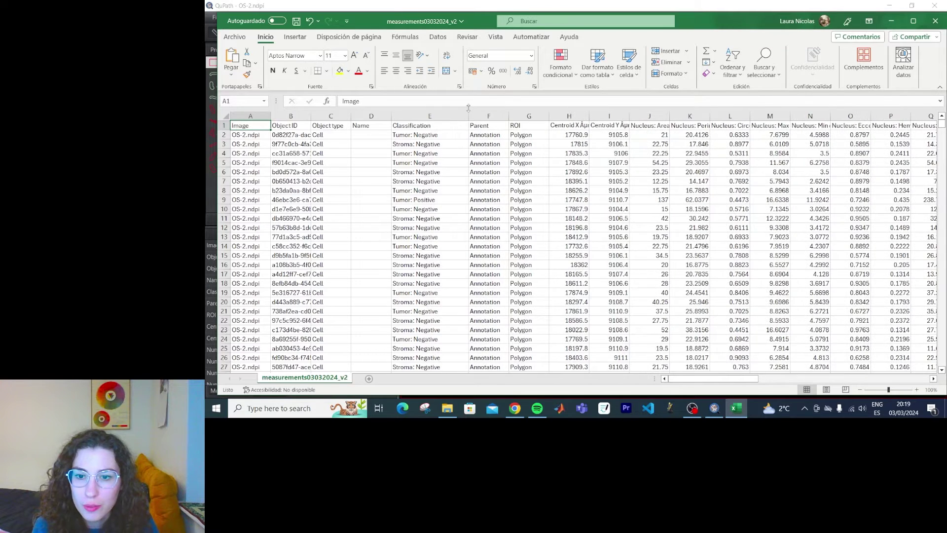
click(899, 22)
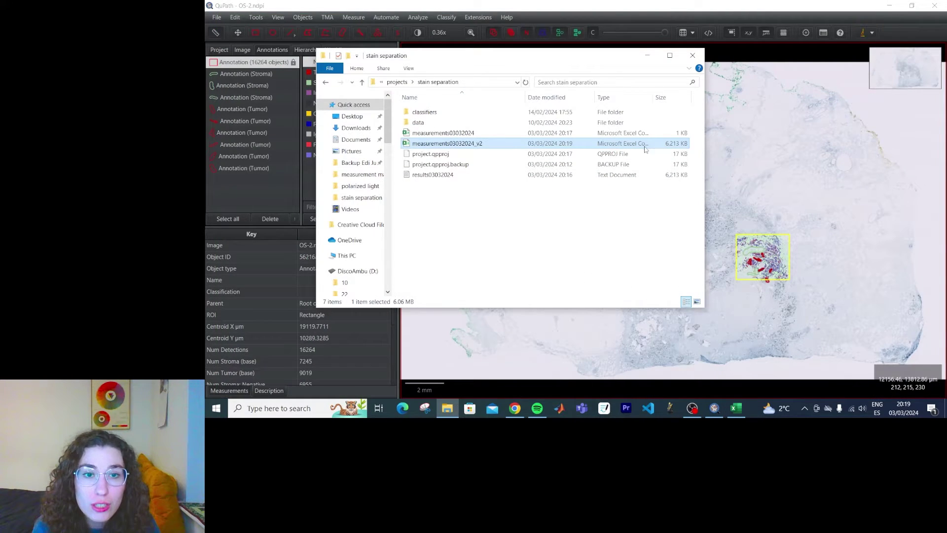
click(648, 55)
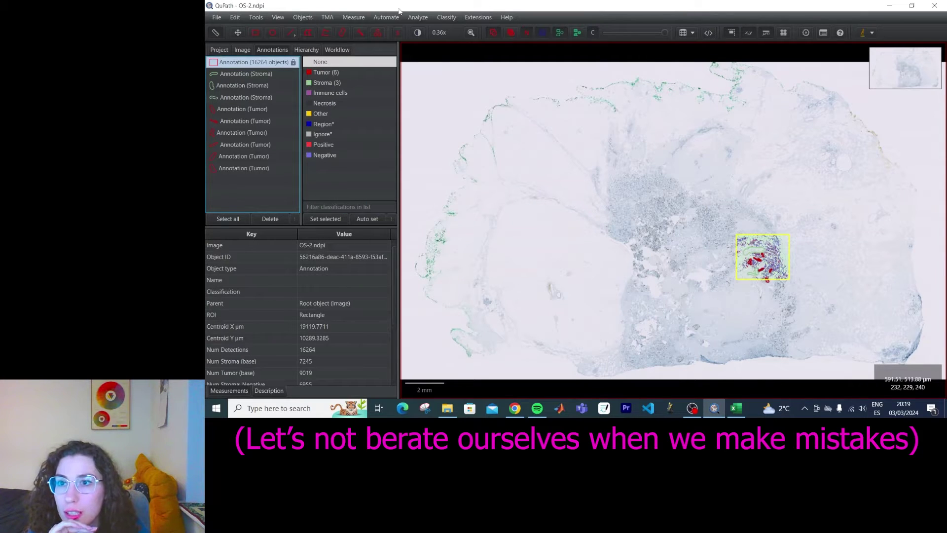
- Open the measurement exporter and review the available export types
click(354, 18)
click(380, 105)
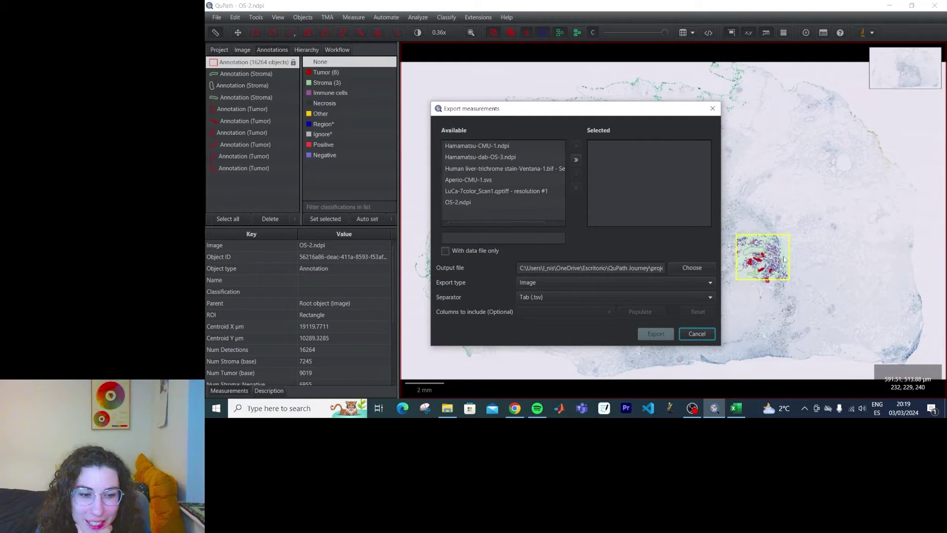
click(563, 284)
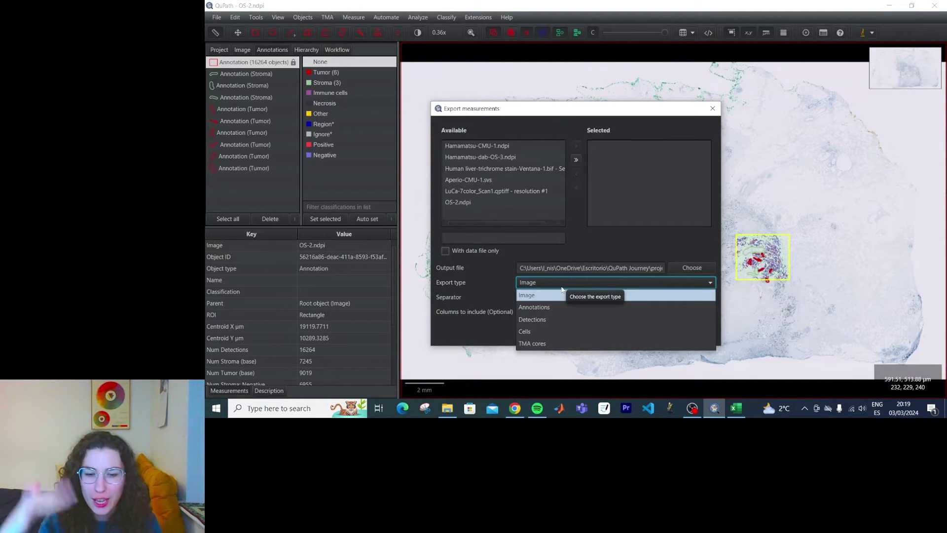
click(562, 289)
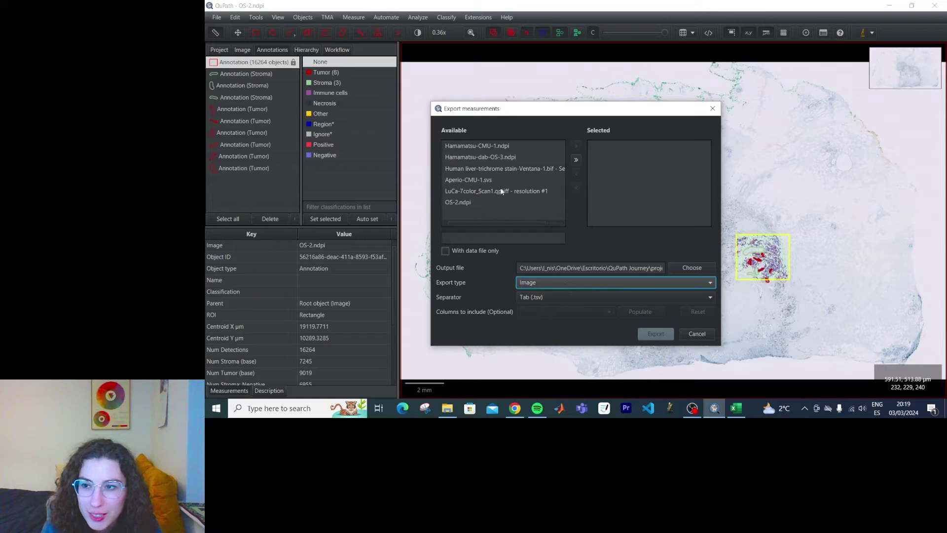
click(532, 283)
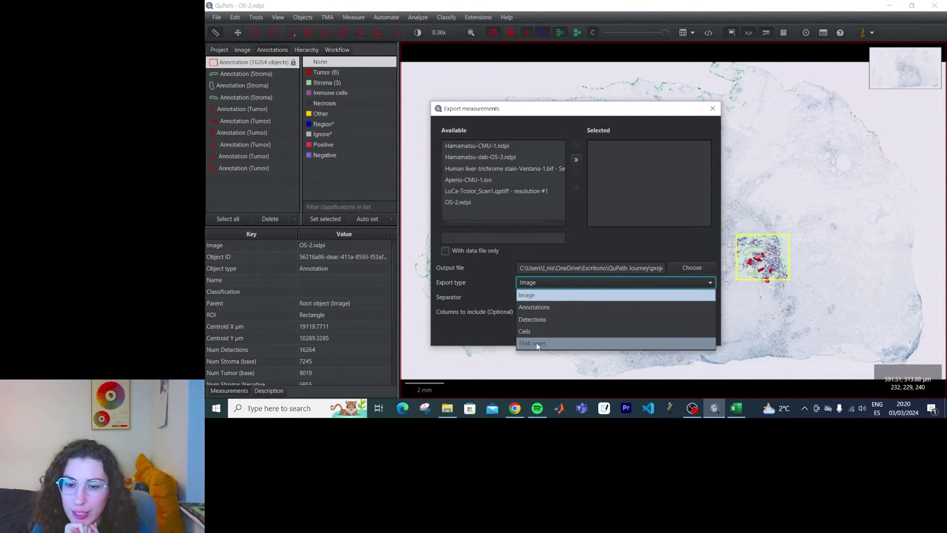
click(466, 341)
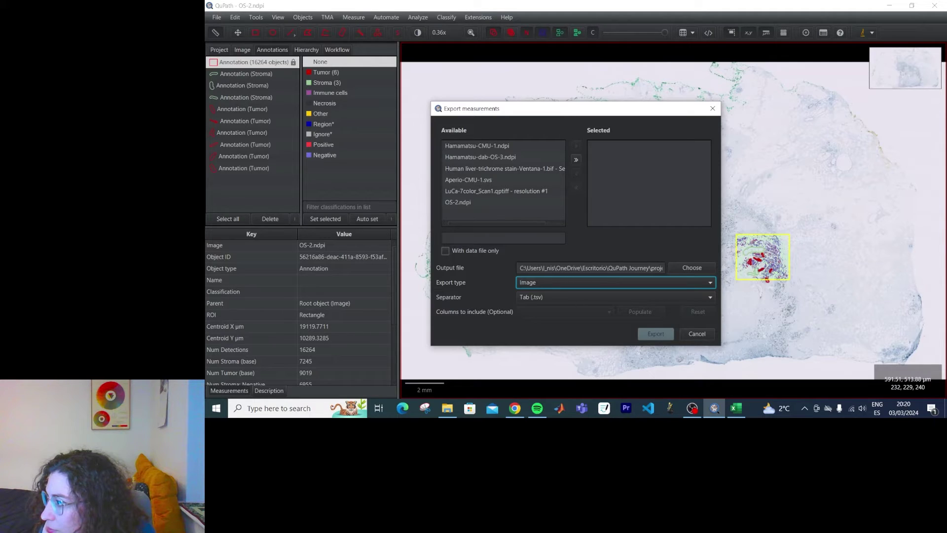
- Add OS-2.ndpi to the images selected for export and set the export type to Detections
click(471, 203)
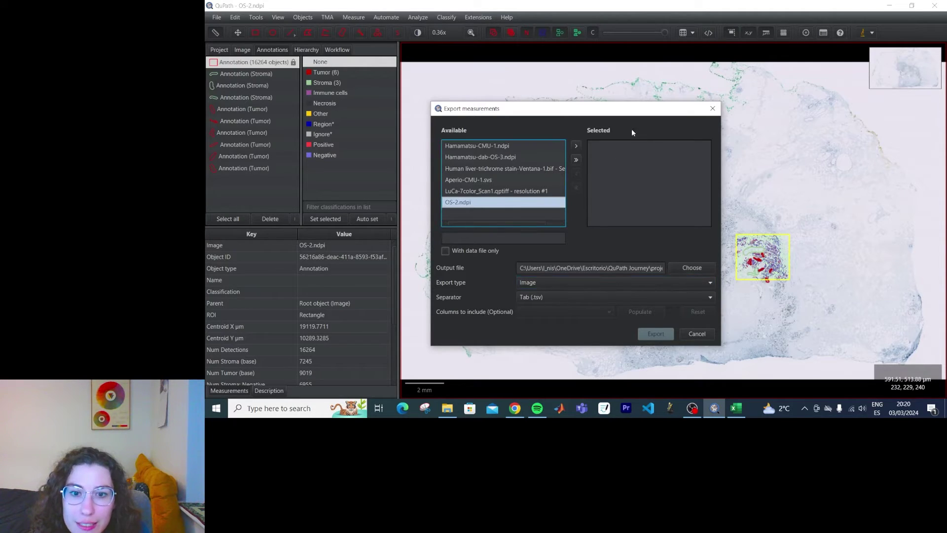
click(576, 159)
click(555, 284)
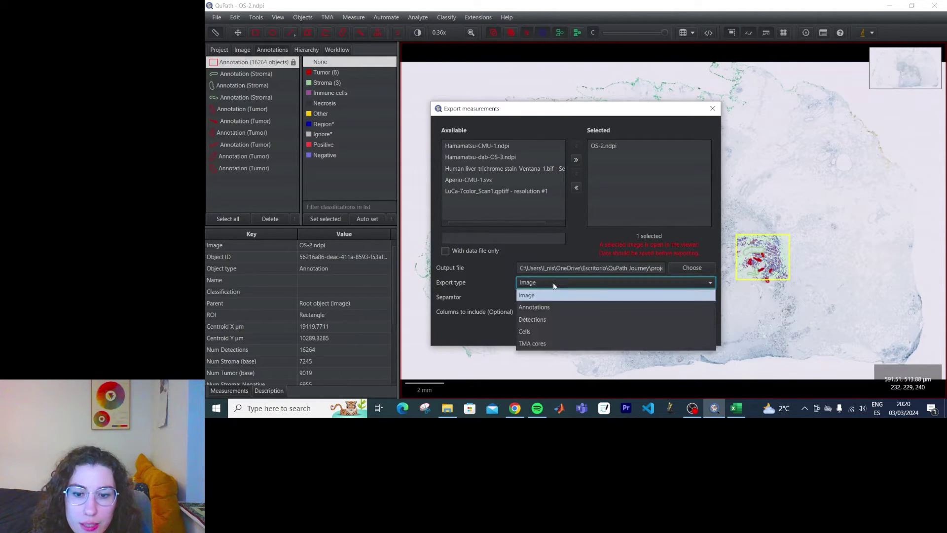
click(550, 319)
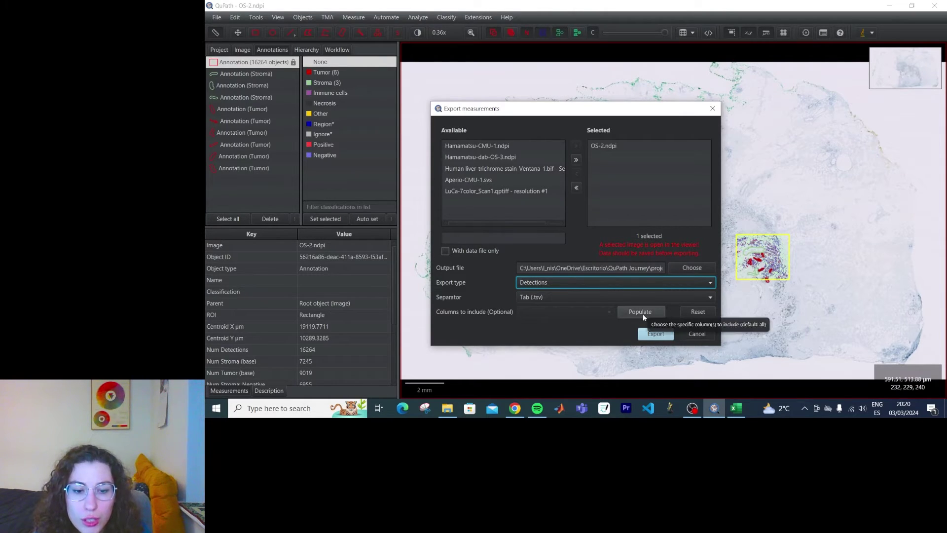
- Check the columns of measurements03032024_v2 in Excel, then populate and browse the exporter's list of columns to include
click(736, 409)
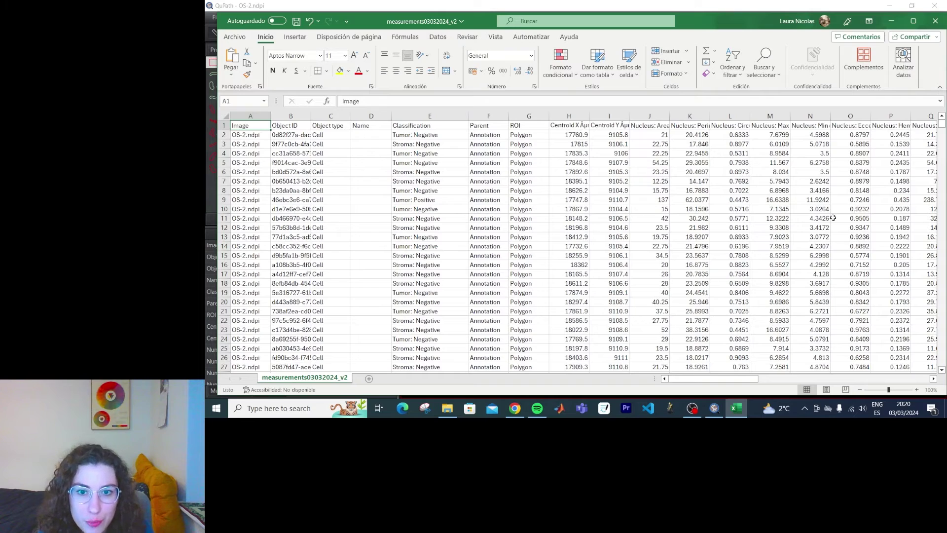
click(890, 21)
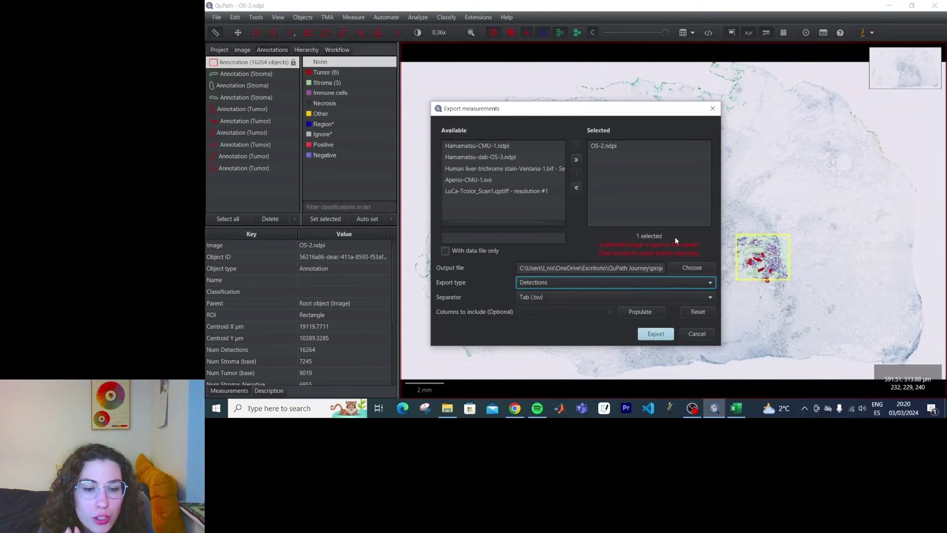
click(651, 314)
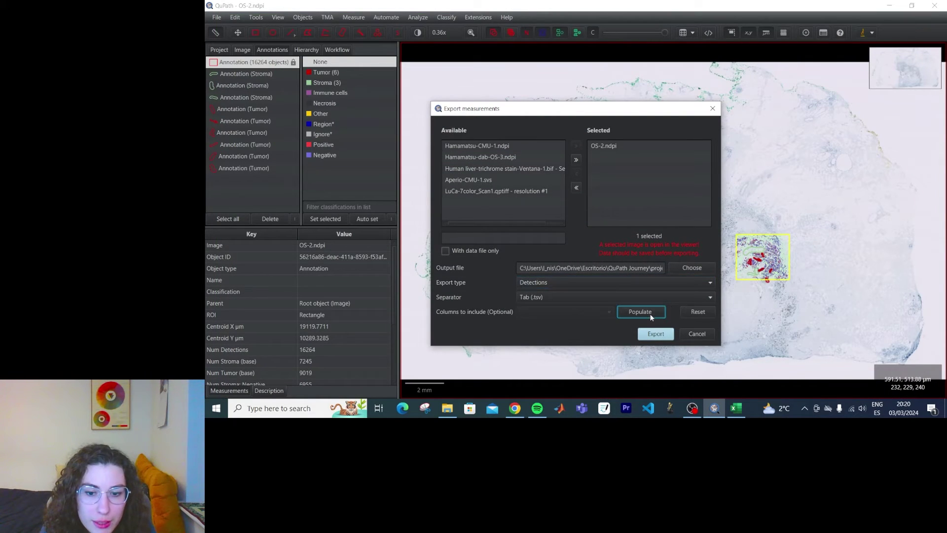
click(608, 311)
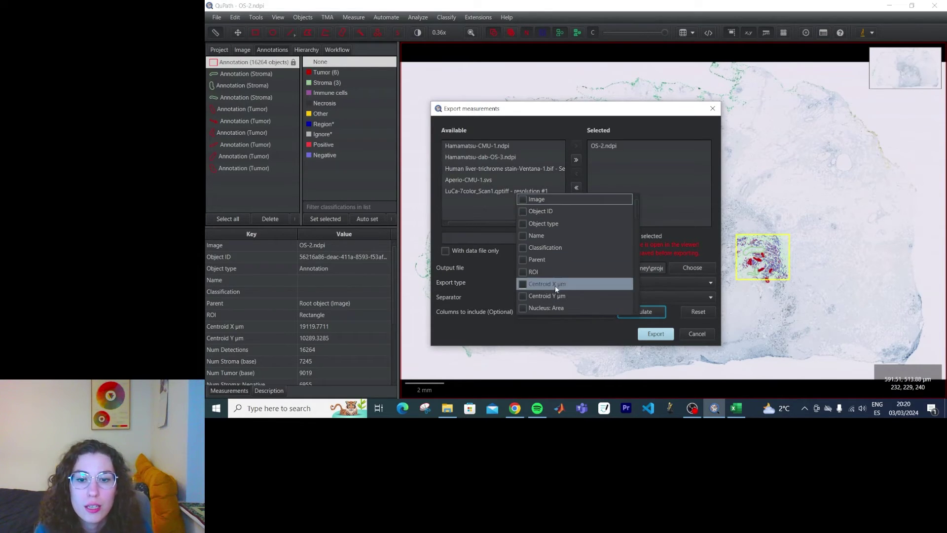
scroll(547, 267, down, 10)
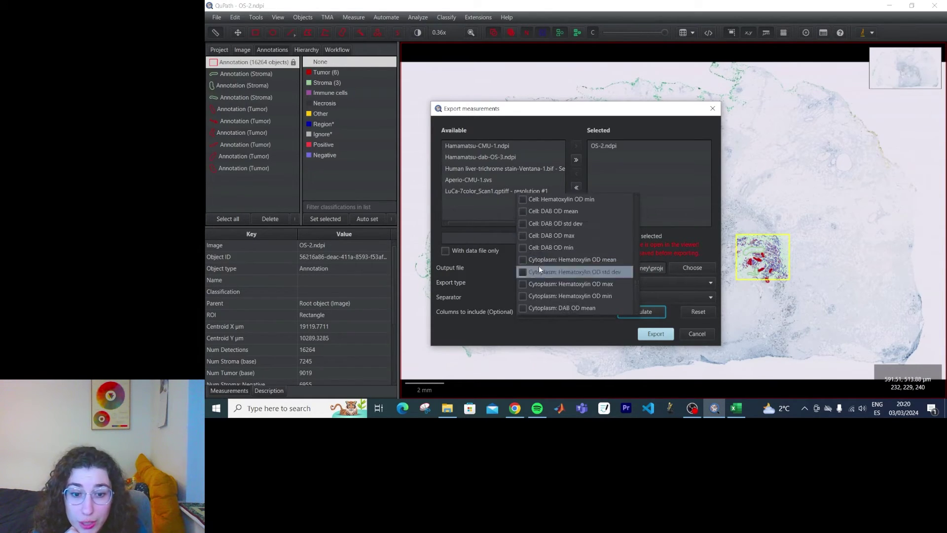
scroll(547, 271, down, 2)
scroll(572, 275, up, 12)
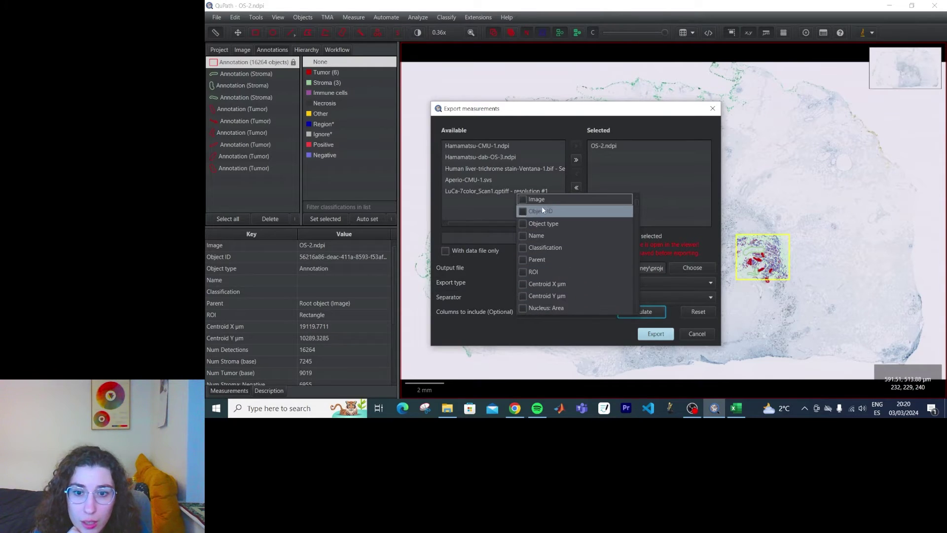
- Include only the Image, Object ID, Object type, Name and Classification columns, and set the separator to Comma (.csv)
click(523, 200)
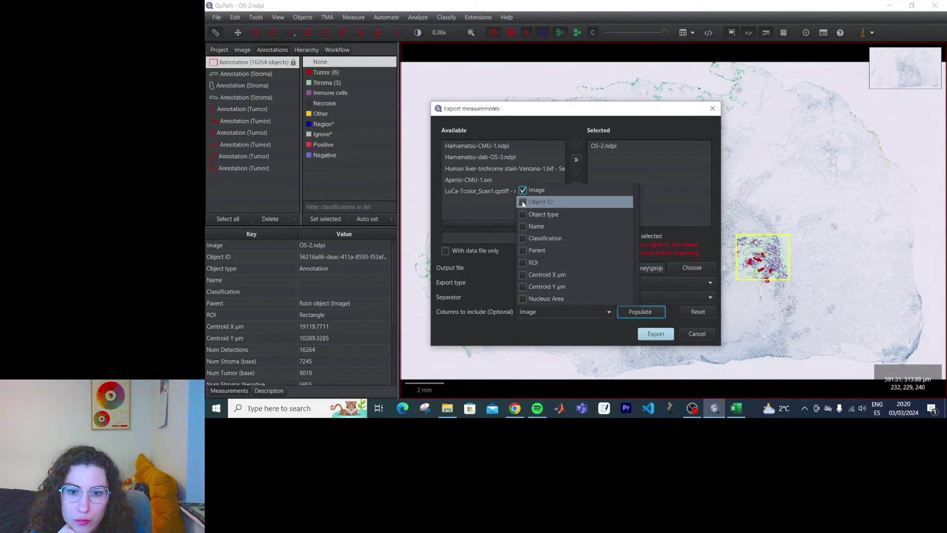
click(523, 202)
click(523, 214)
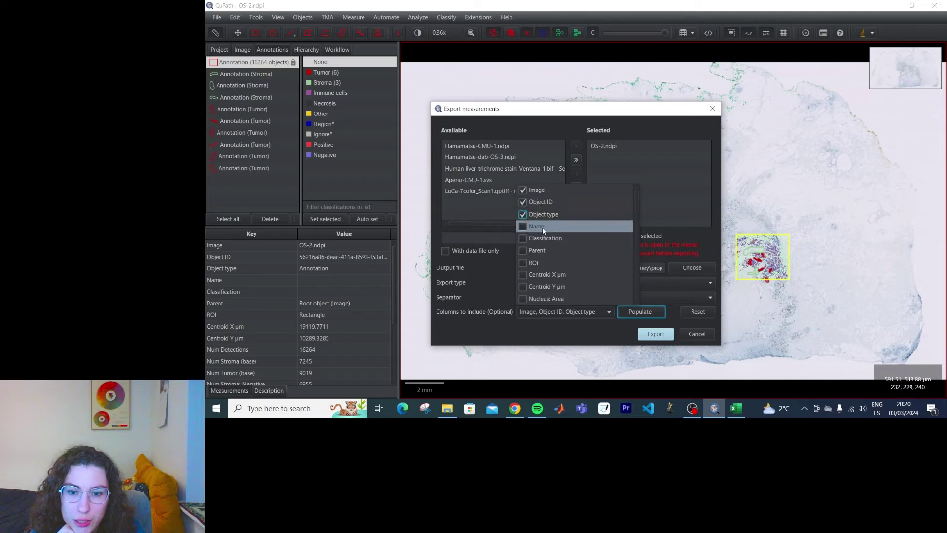
click(523, 226)
click(523, 238)
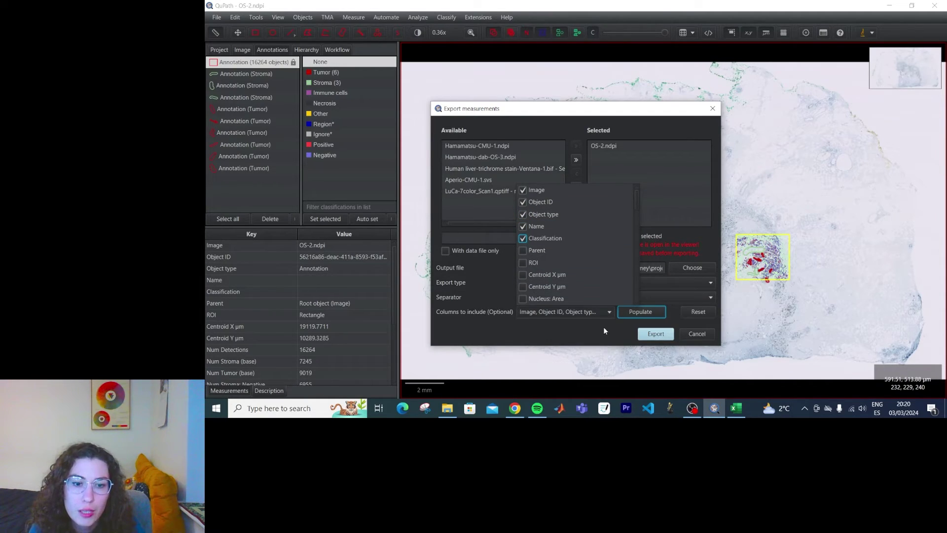
click(585, 299)
click(581, 294)
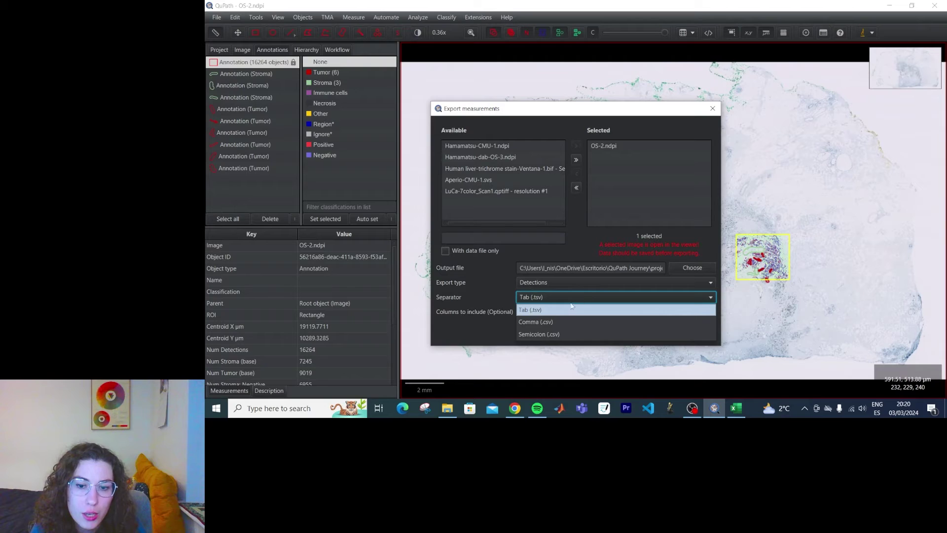
click(547, 322)
- Set the output file to measurements03032024_v3 in the "stain separation" folder and export the measurements
click(653, 269)
click(693, 268)
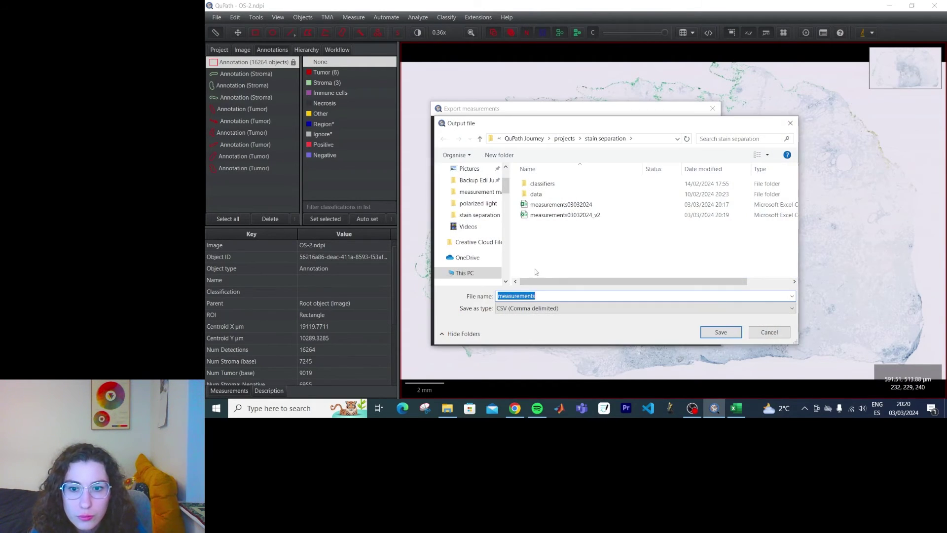
click(565, 215)
click(580, 297)
click(574, 297)
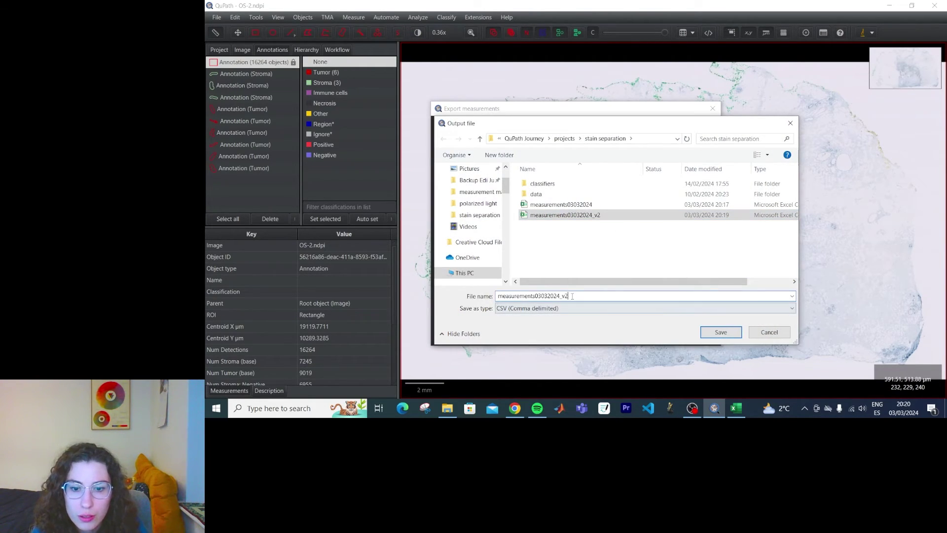
text(3)
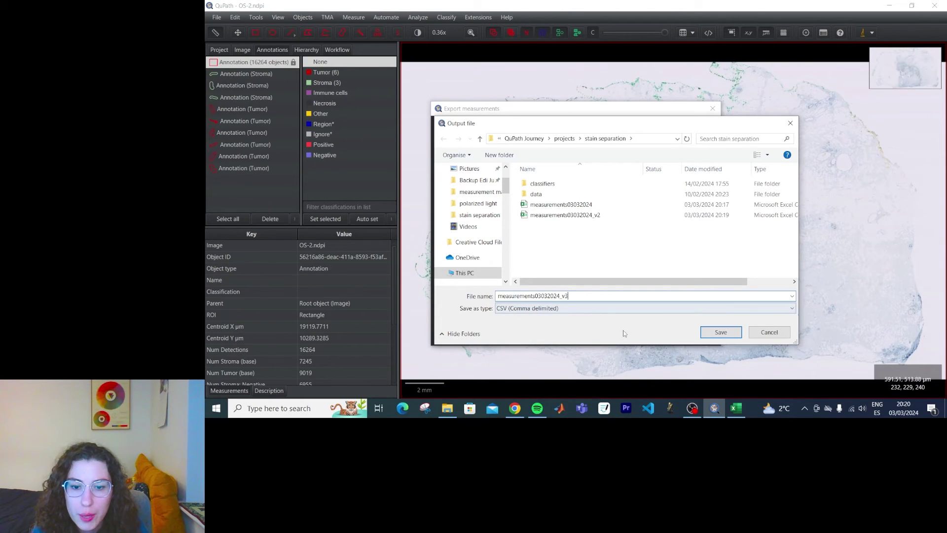
click(715, 331)
click(665, 334)
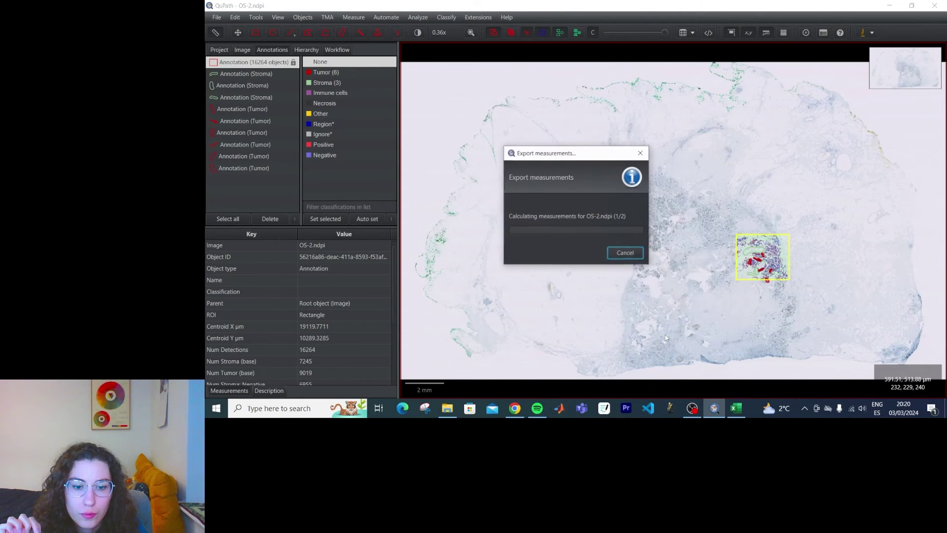
click(640, 228)
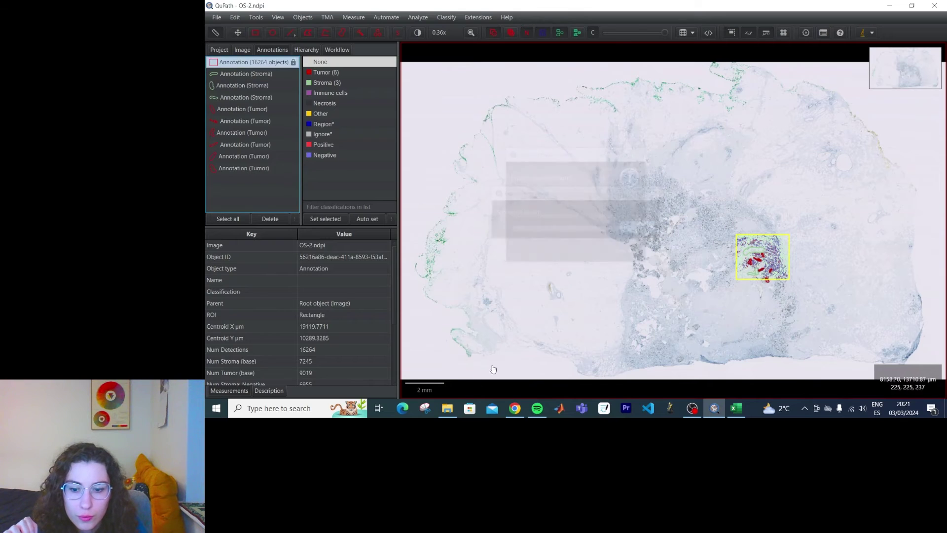
- Open the exported measurements03032024_v3 file in Excel and widen the Object ID column to examine its entries
click(447, 408)
double_click(494, 154)
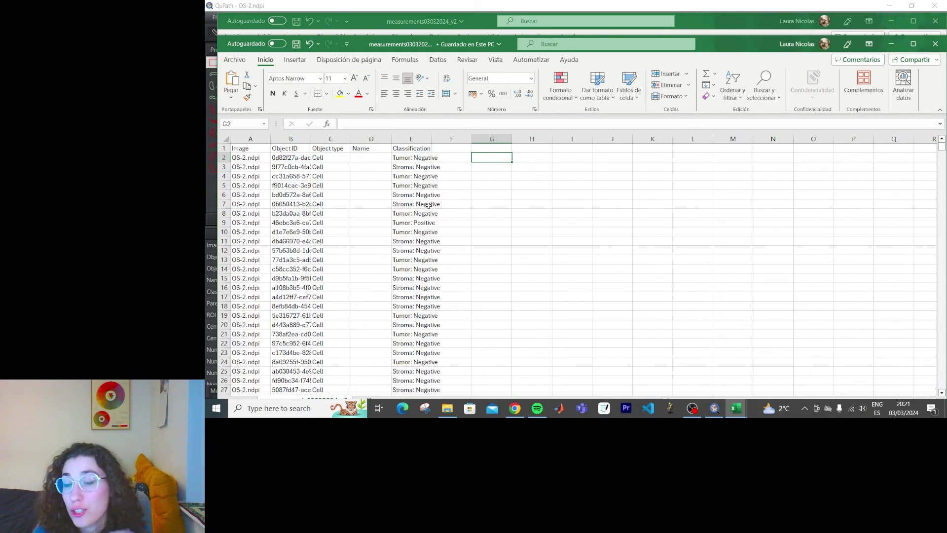
drag(311, 139, 333, 138)
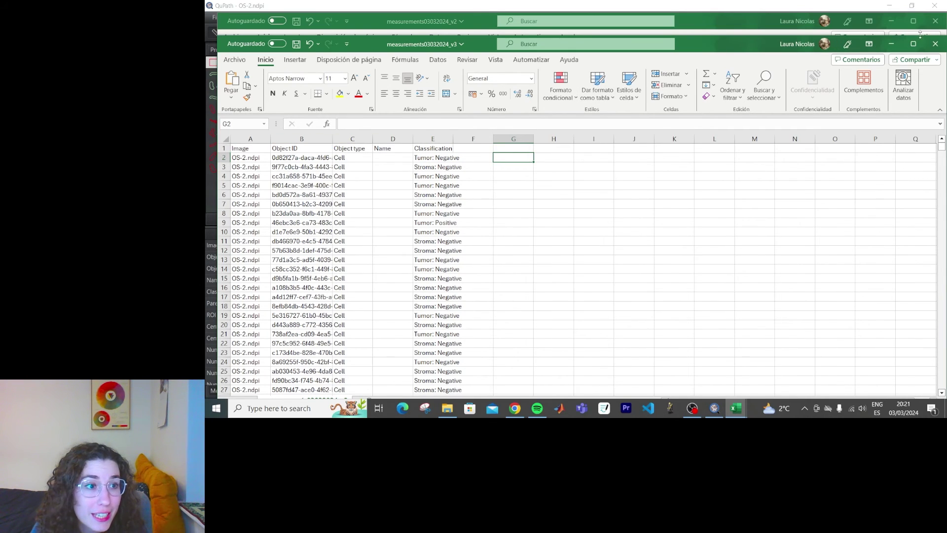
- Close both measurement spreadsheets, saving measurements03032024_v2 as a CSV over the existing file, and put away the folder window
click(936, 43)
click(553, 219)
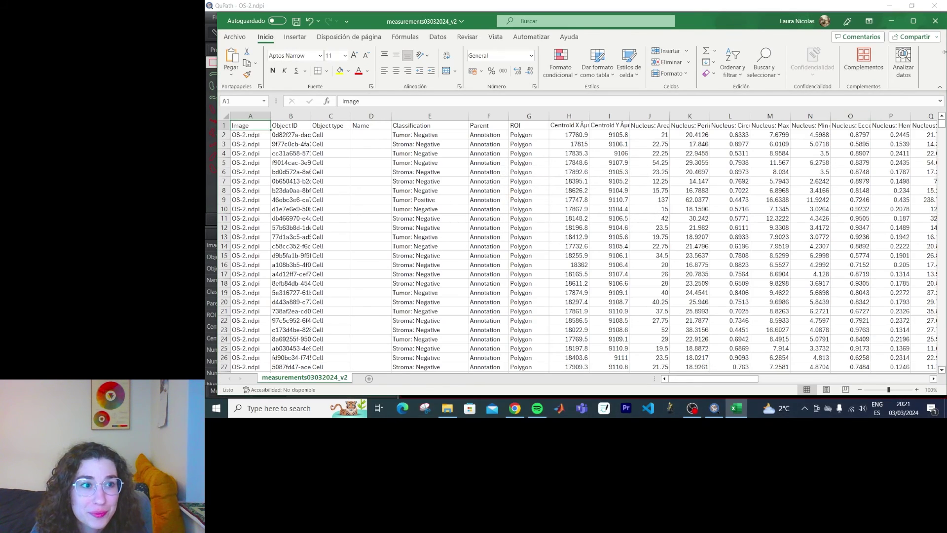
click(936, 21)
click(543, 217)
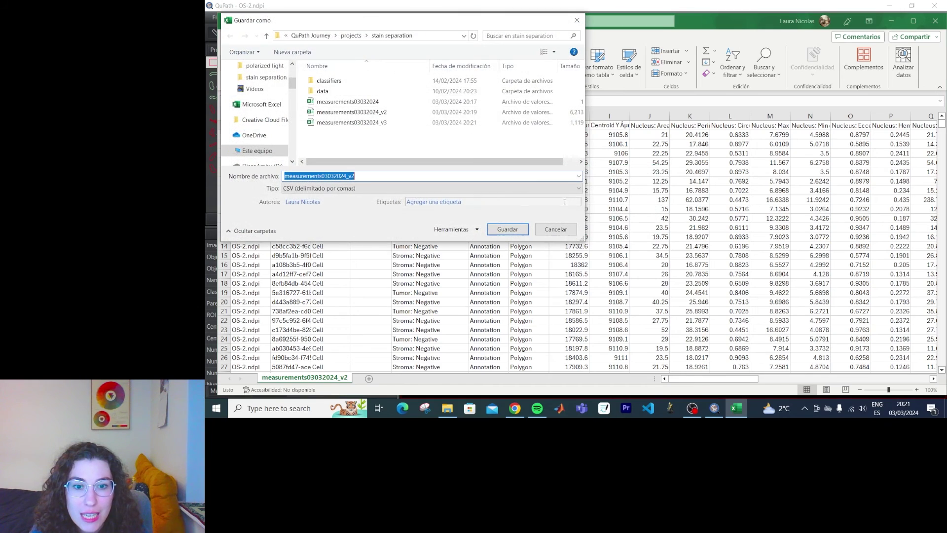
click(513, 232)
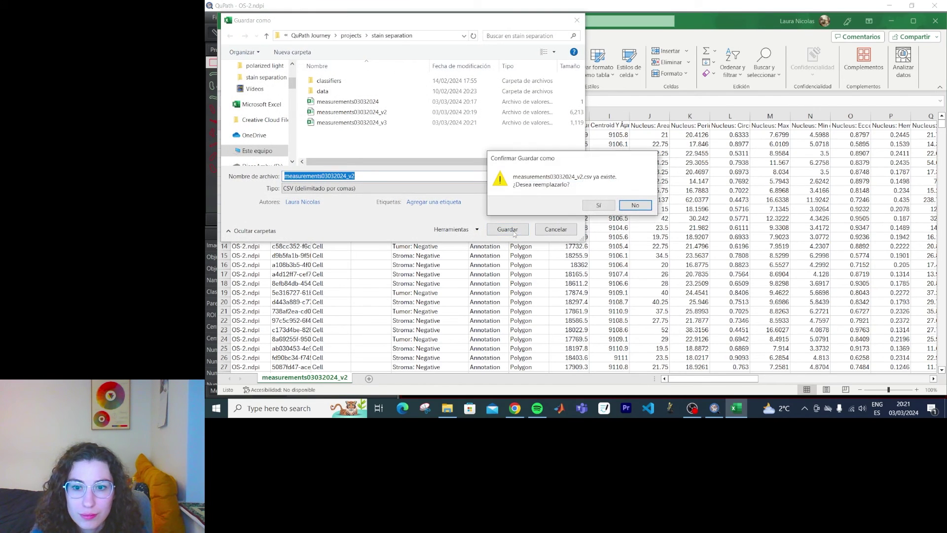
click(599, 205)
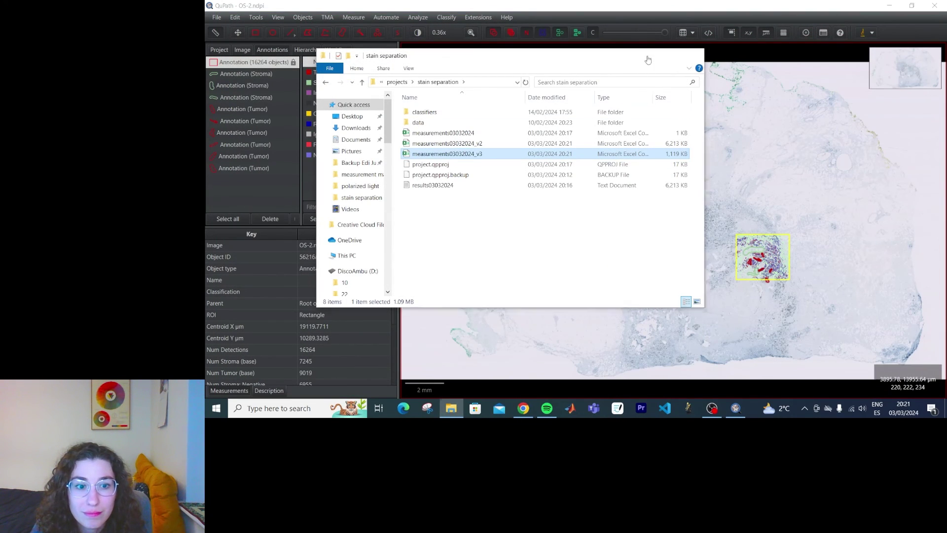
click(647, 55)
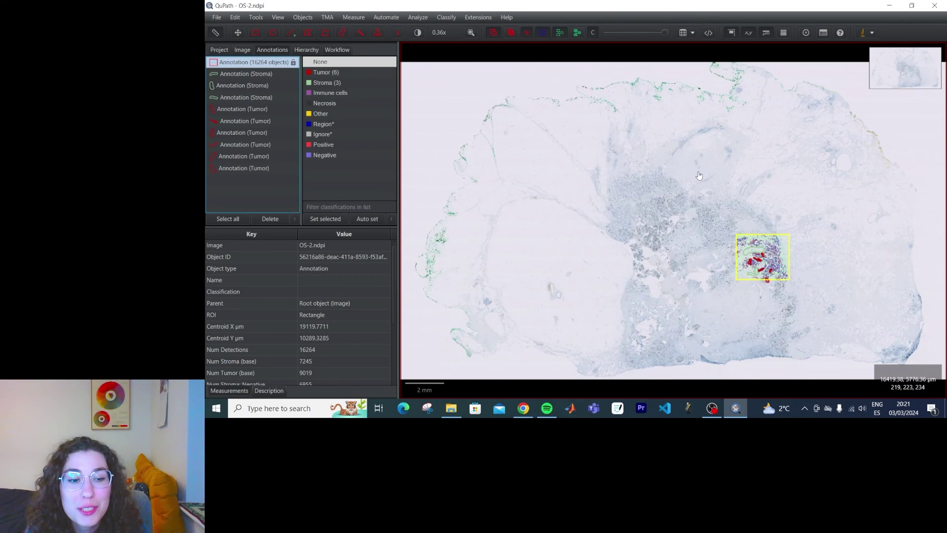